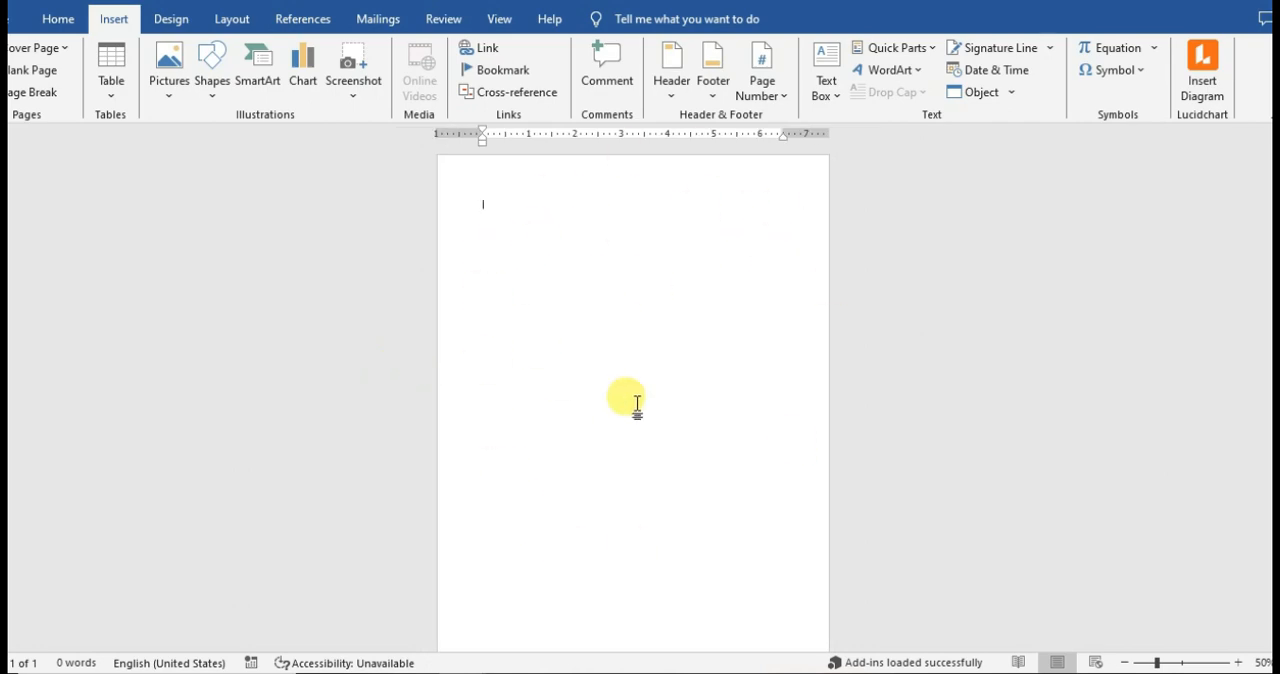
Fill the empty first page with random sample paragraphs generated by the =RAND function.
type("=r")
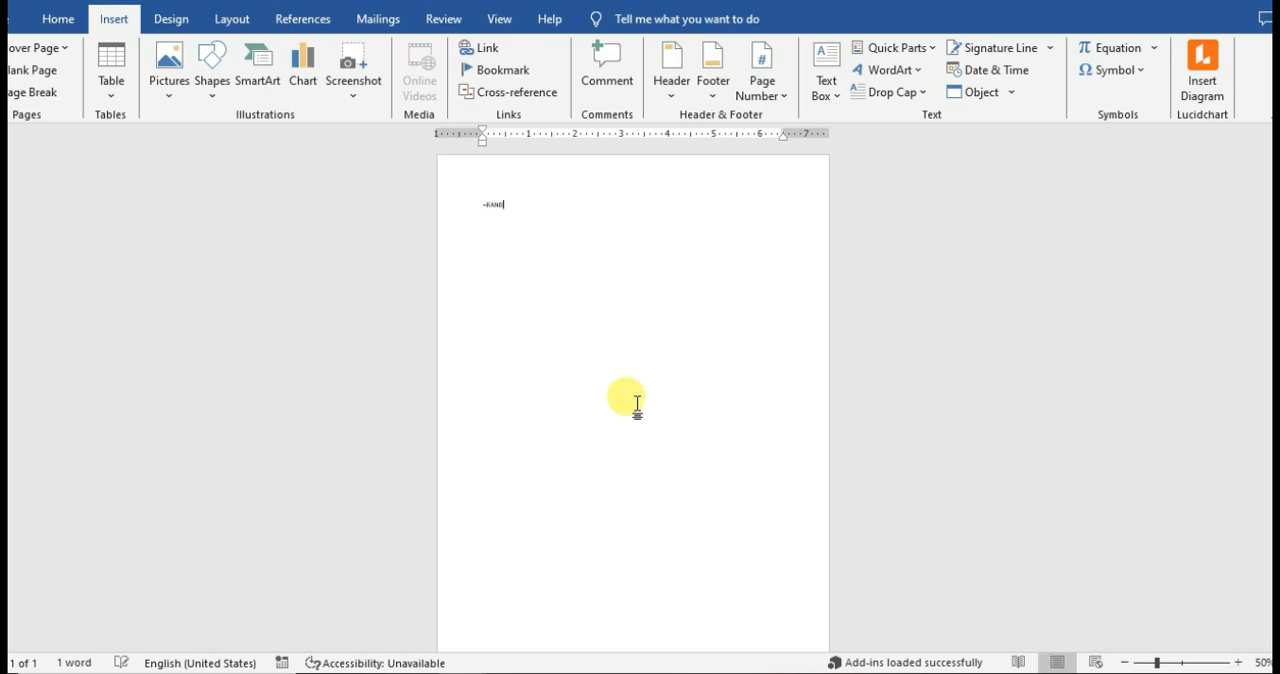
key("Return")
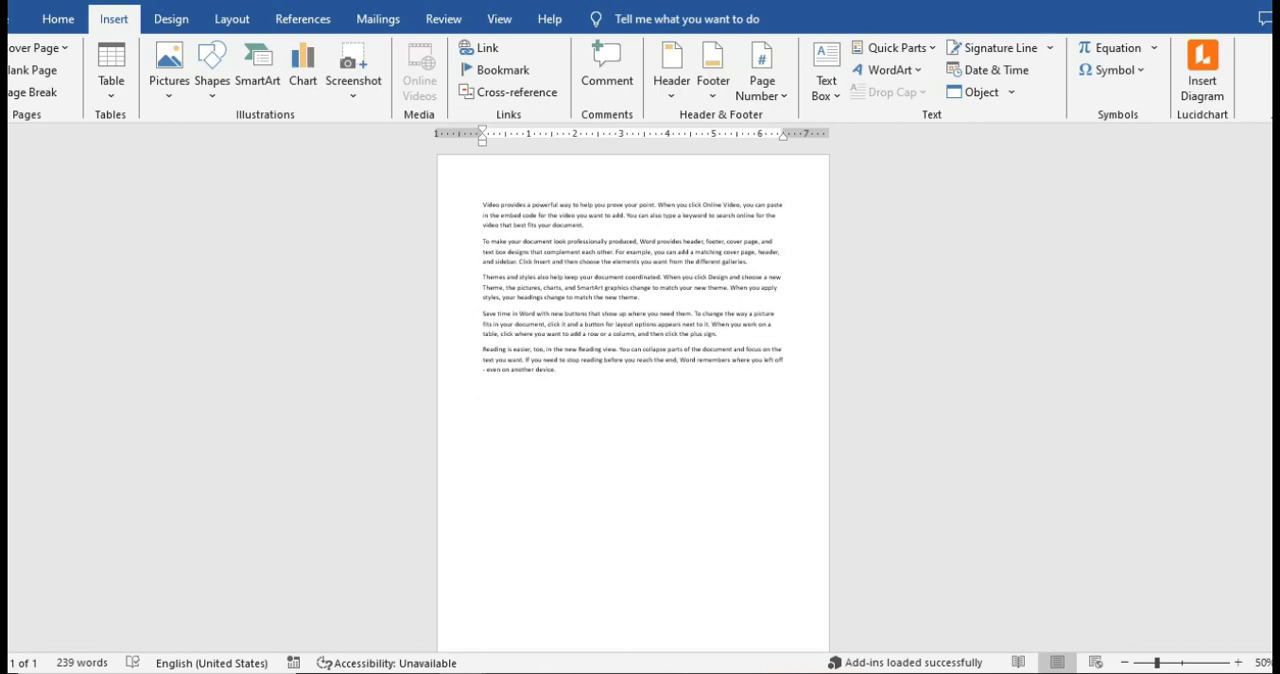
Insert three blank pages after the sample text.
scroll(629, 400, "down", 2, "ctrl")
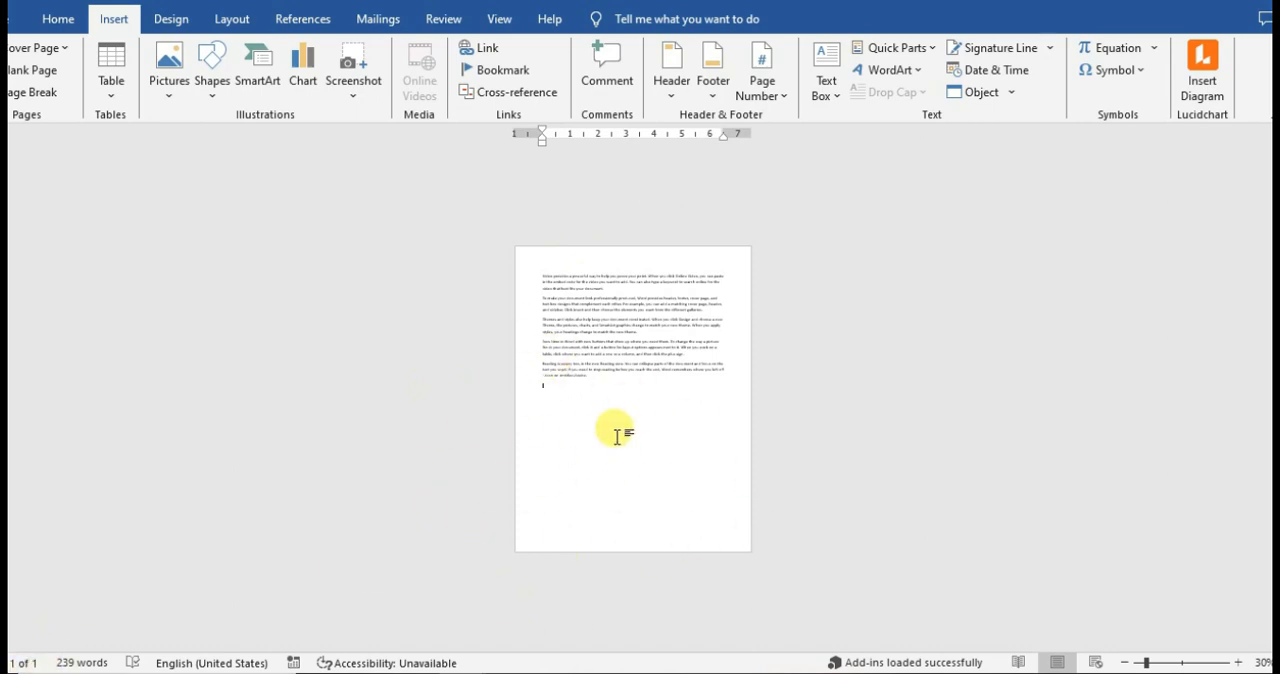
left_click(45, 72)
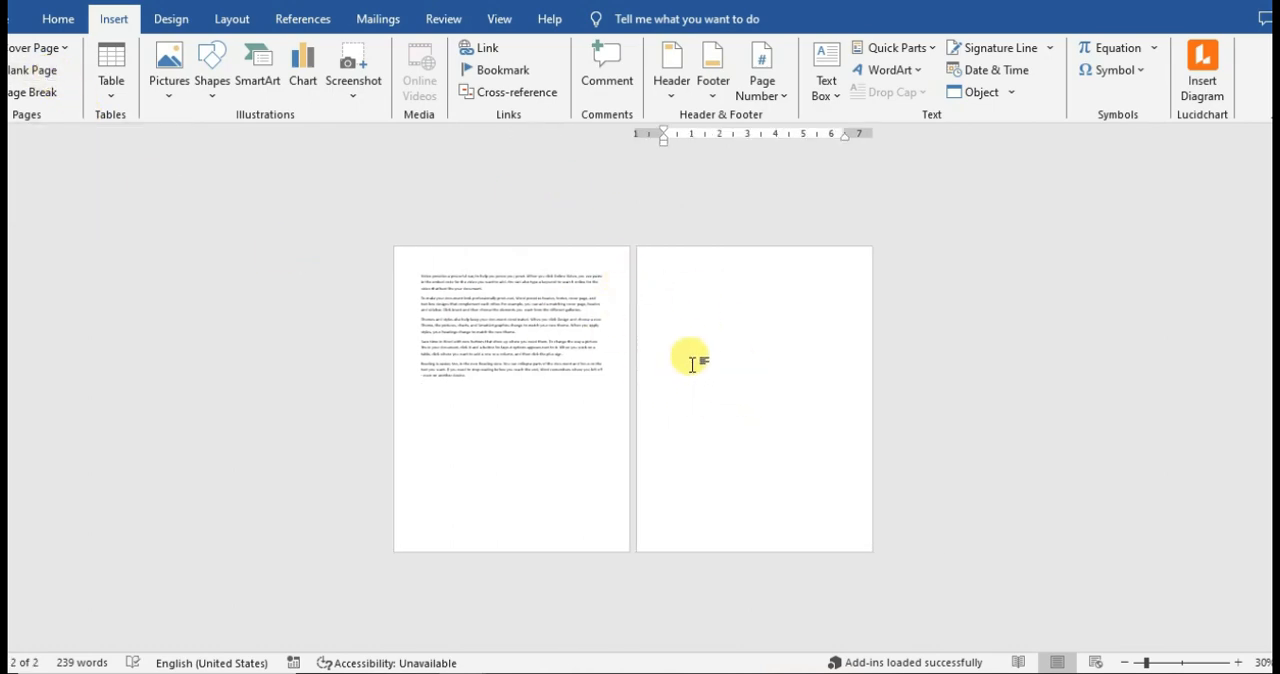
left_click(43, 75)
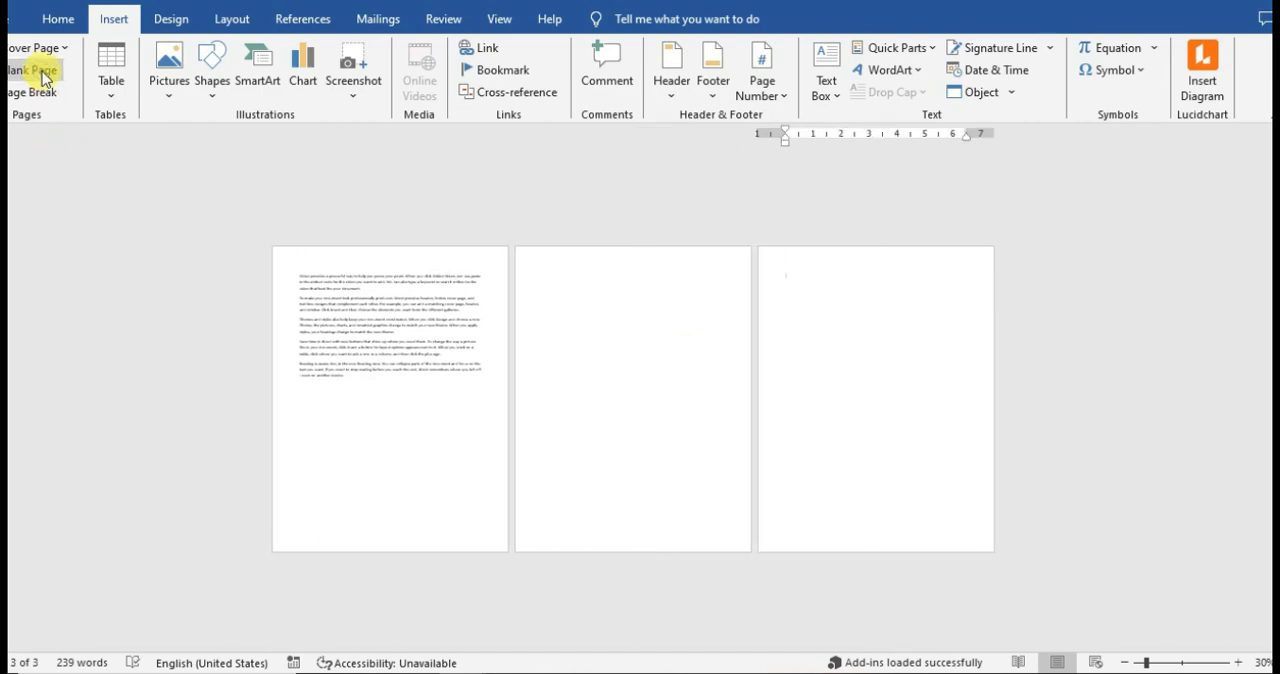
left_click(43, 75)
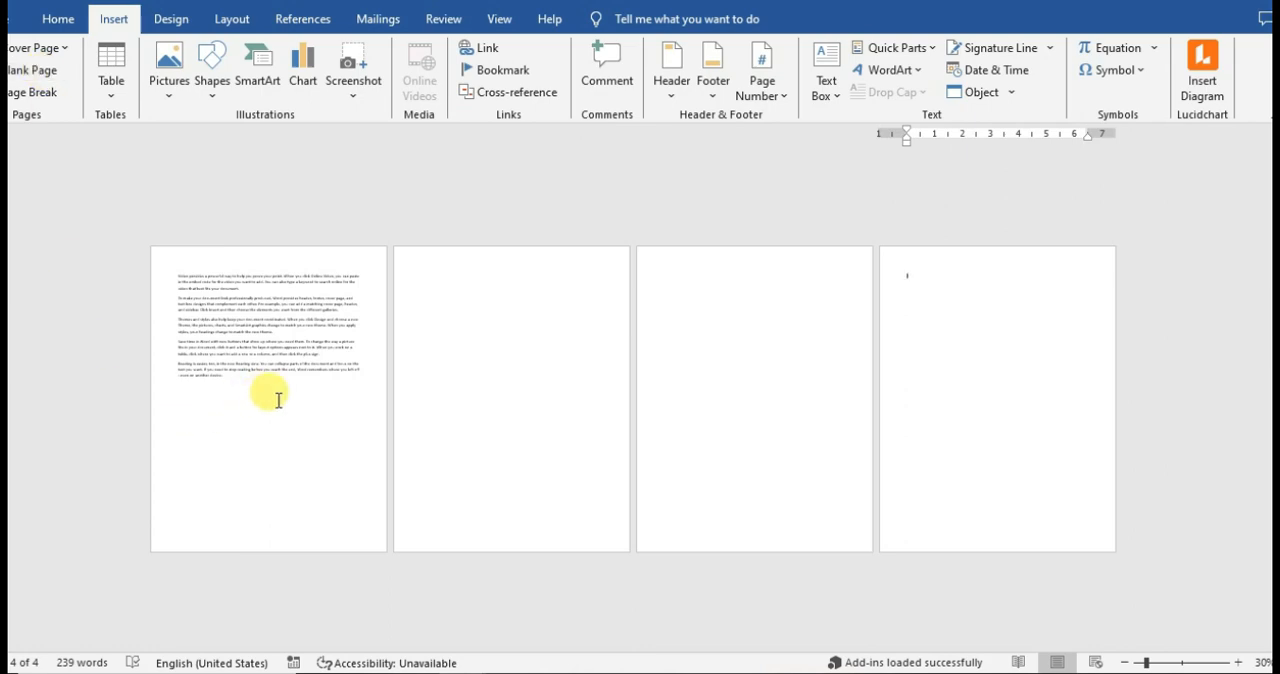
Add the text "Save time in word" at the end of the fourth paragraph, after "click the plus sign.".
scroll(278, 400, "up", 5)
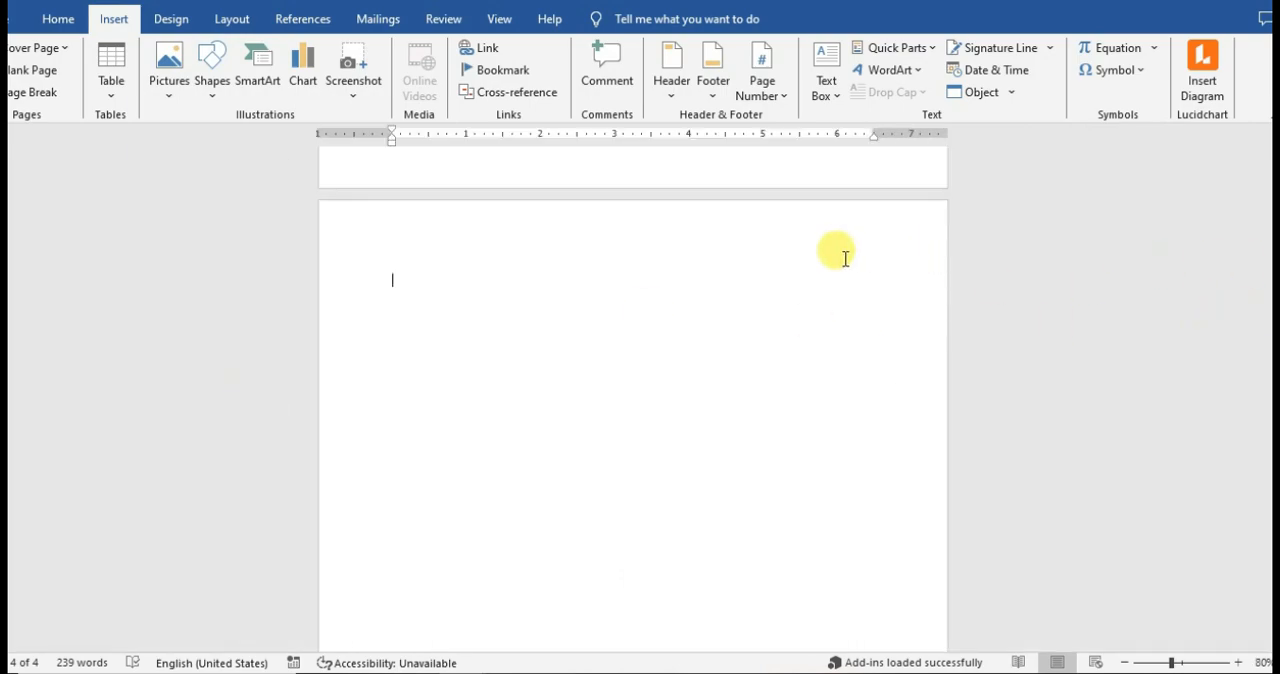
scroll(845, 258, "up", 20)
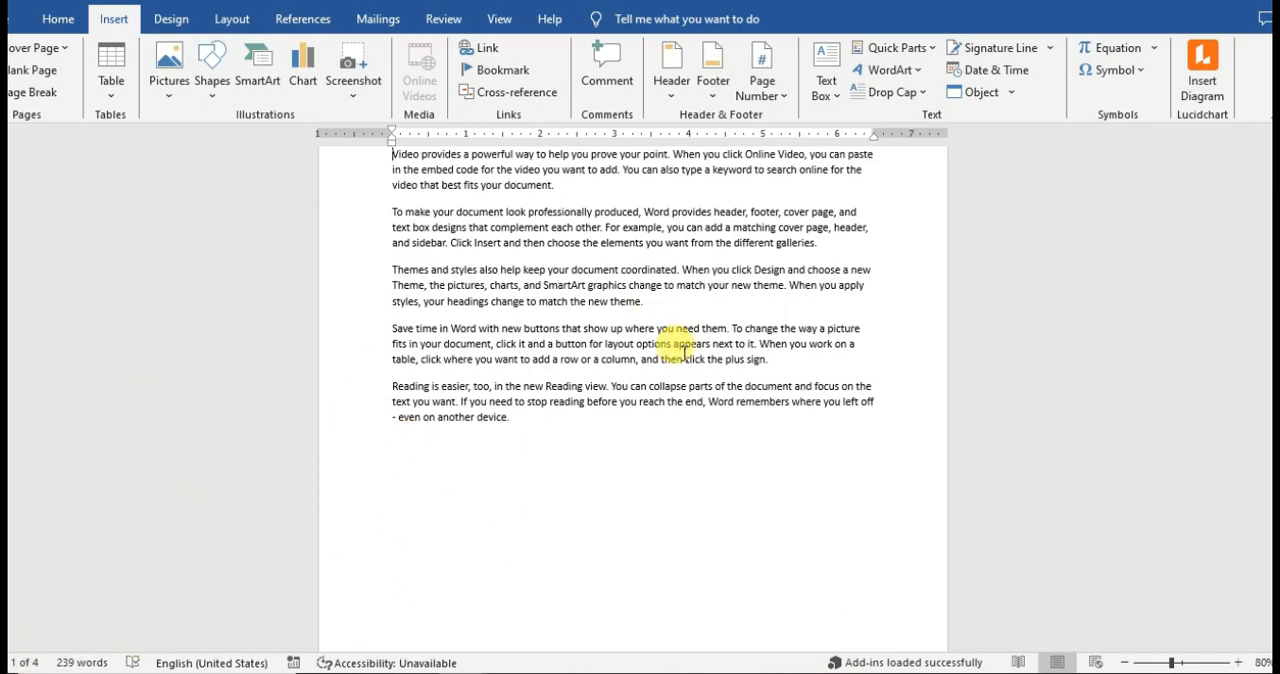
scroll(685, 347, "down", 6)
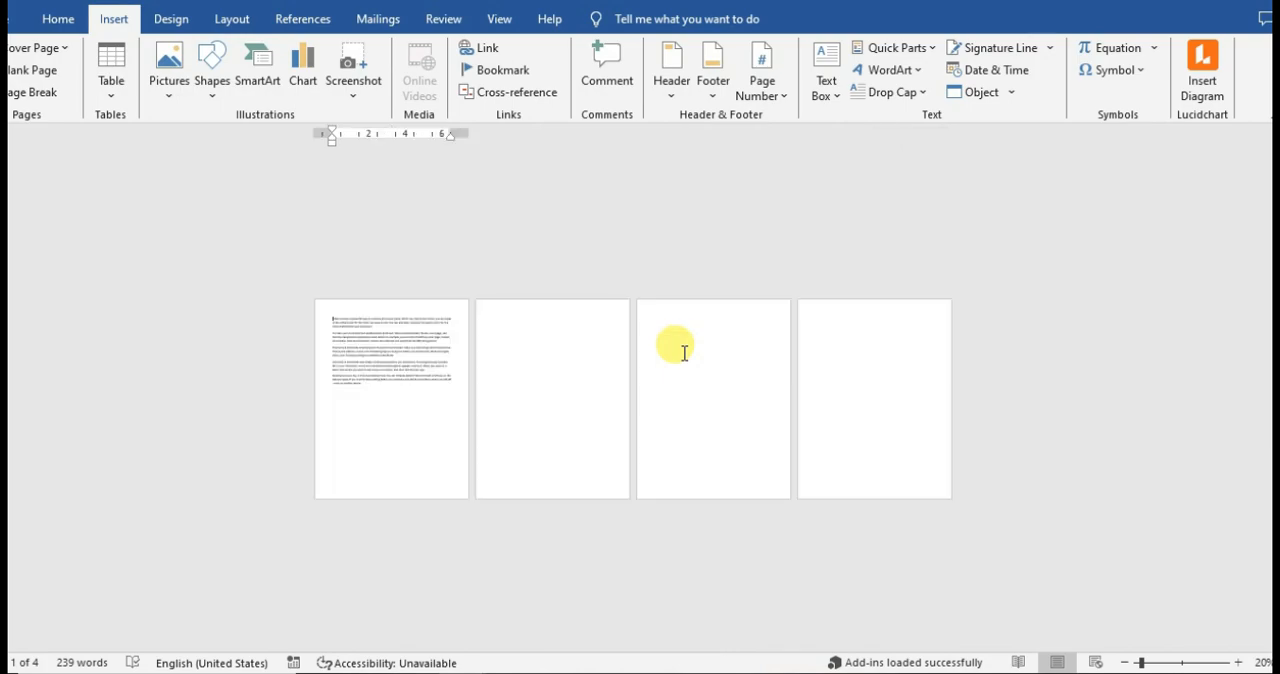
scroll(684, 352, "up", 6)
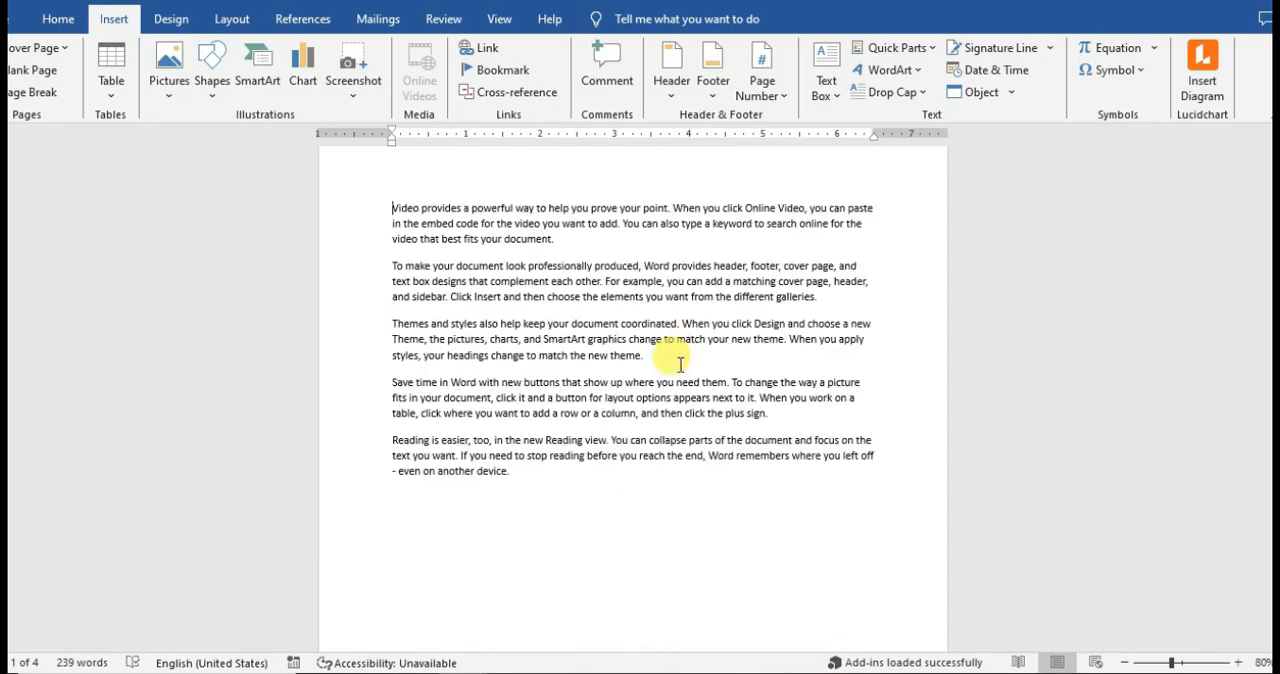
left_click(783, 417)
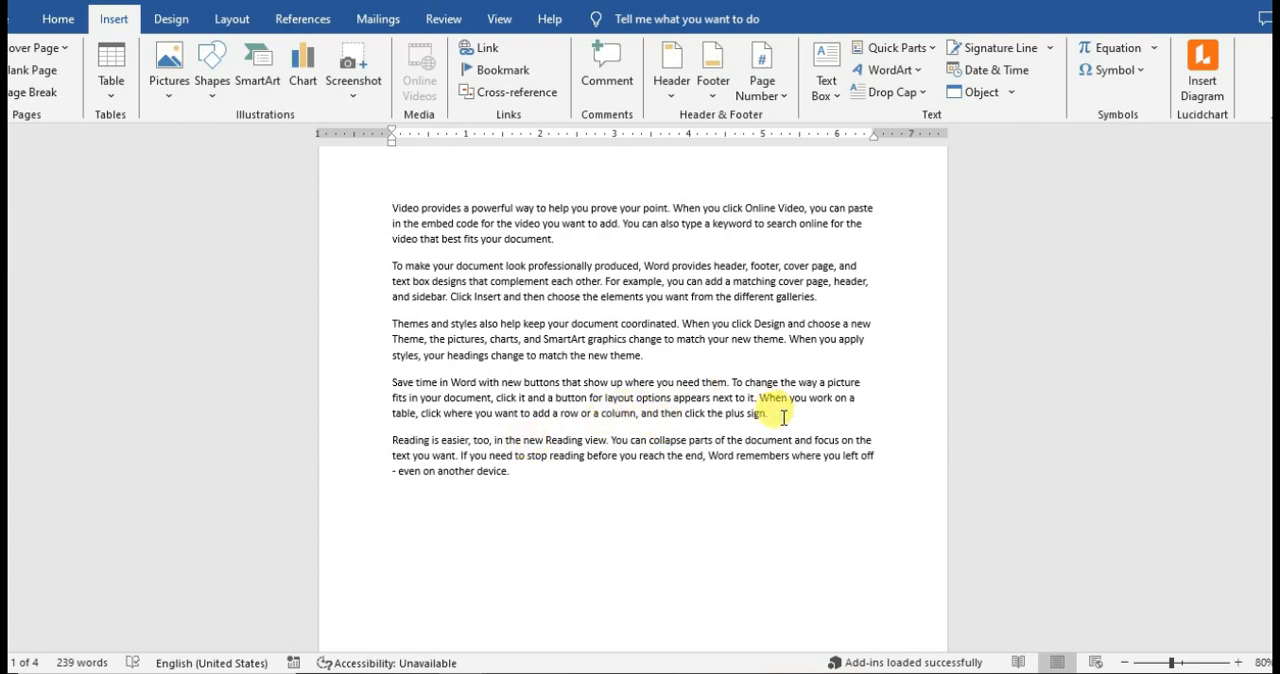
scroll(783, 417, "up", 2)
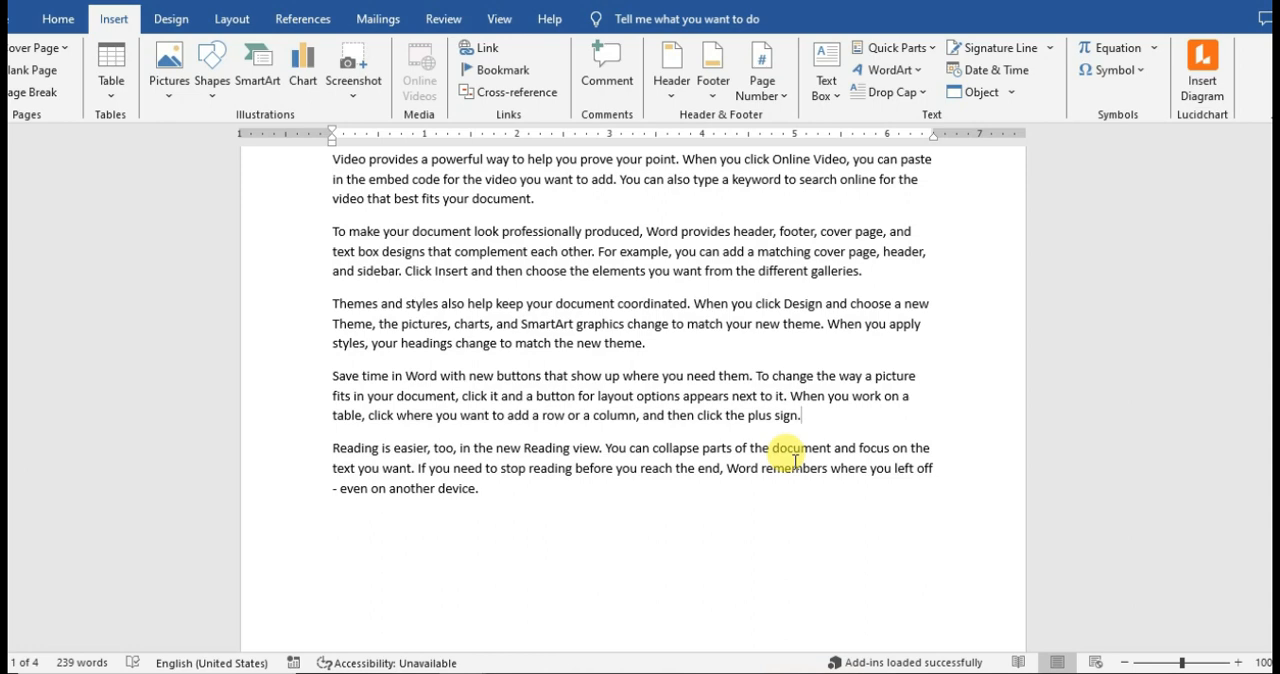
type("SA")
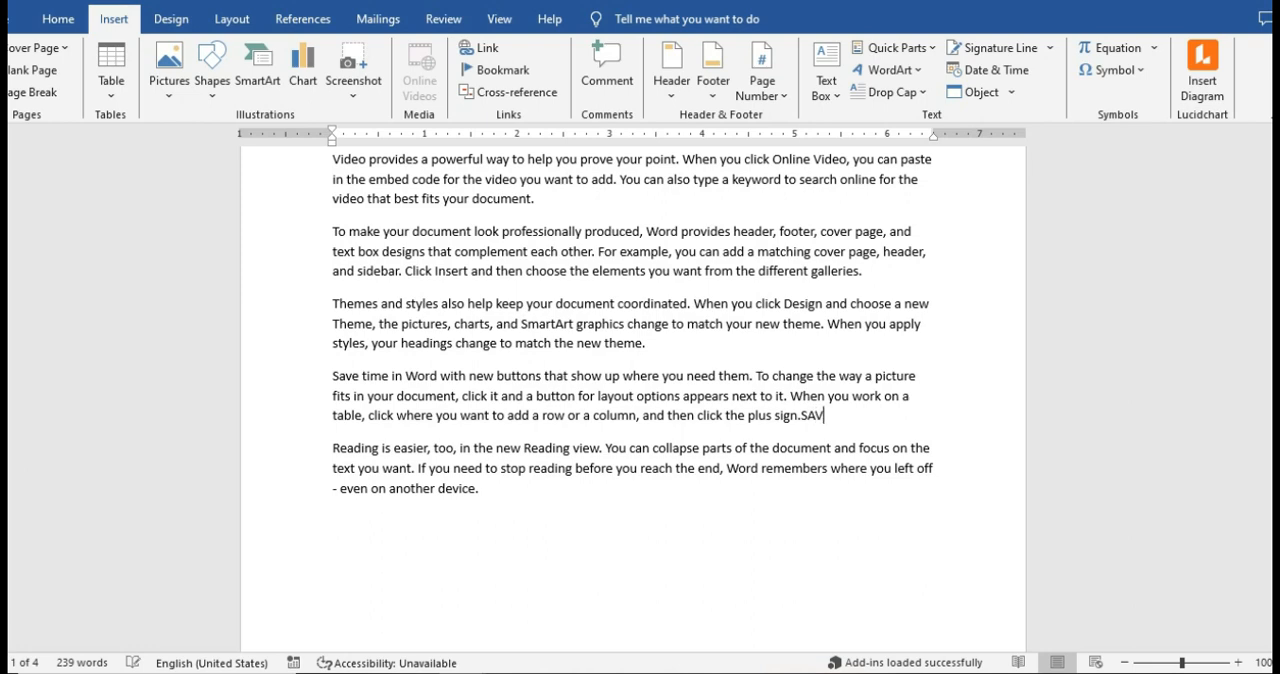
type("ve time in word")
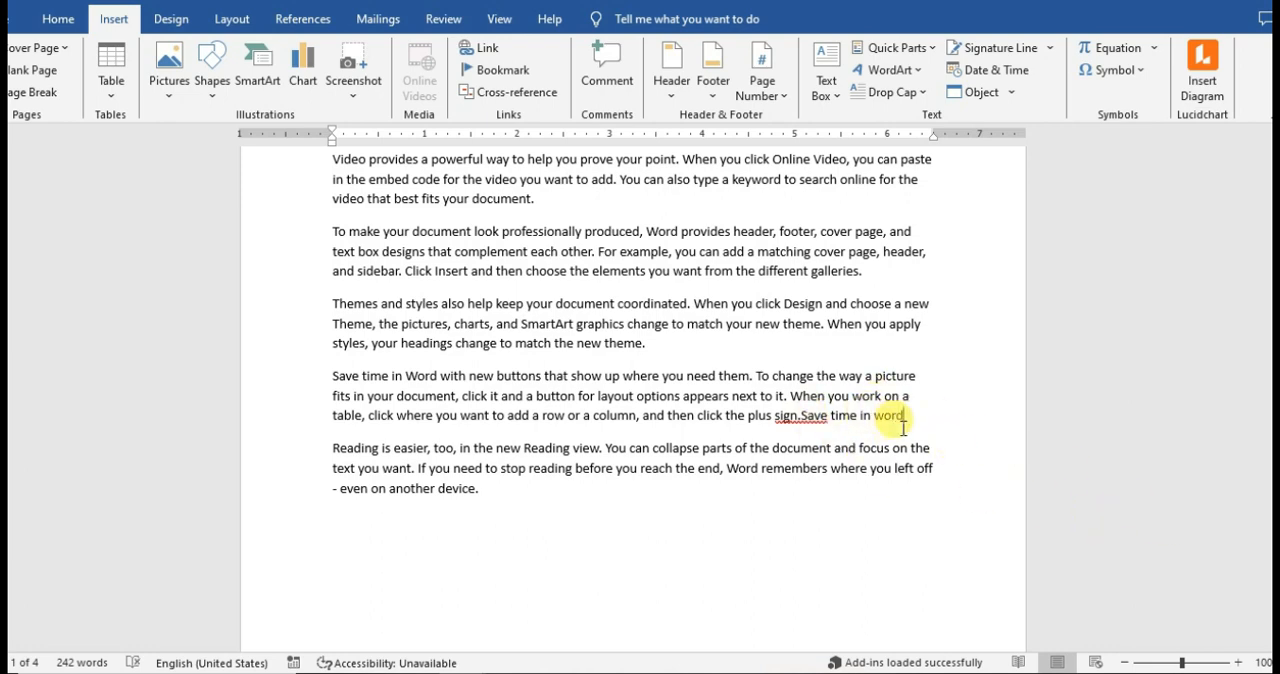
Insert page breaks after "Save time in word" and before "of the document" in the paragraph that begins "Reading is easier".
scroll(903, 427, "down", 6)
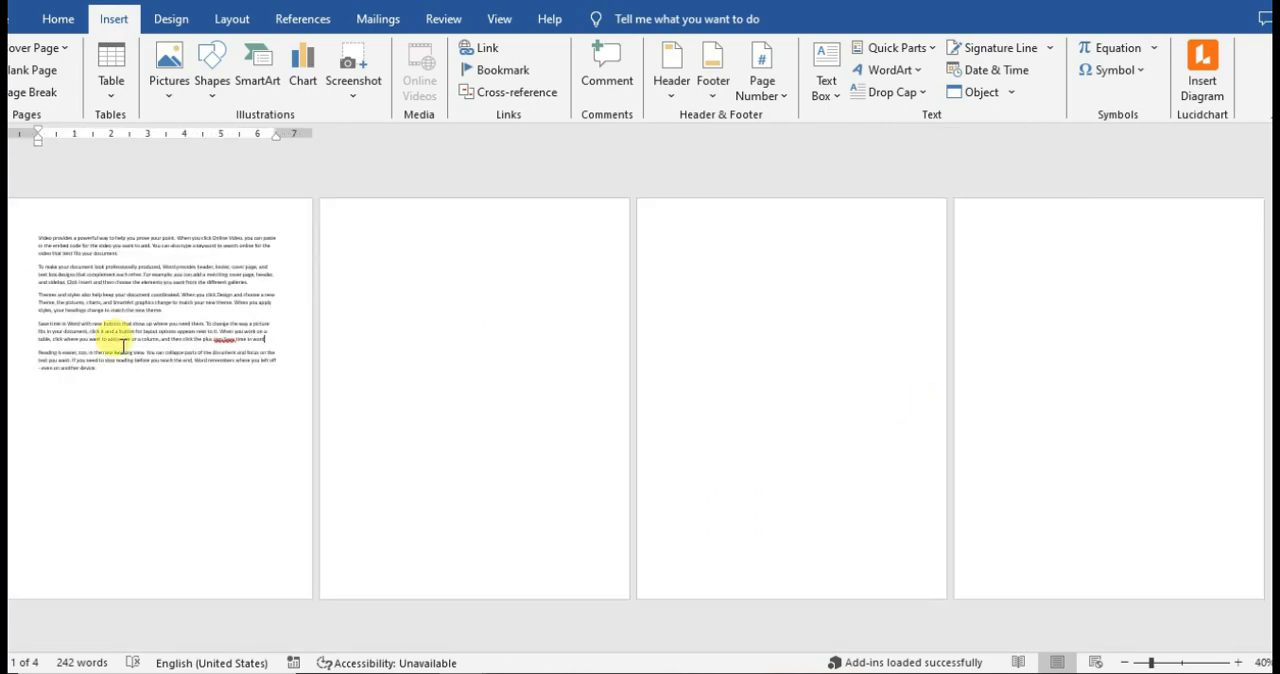
scroll(267, 405, "up", 3)
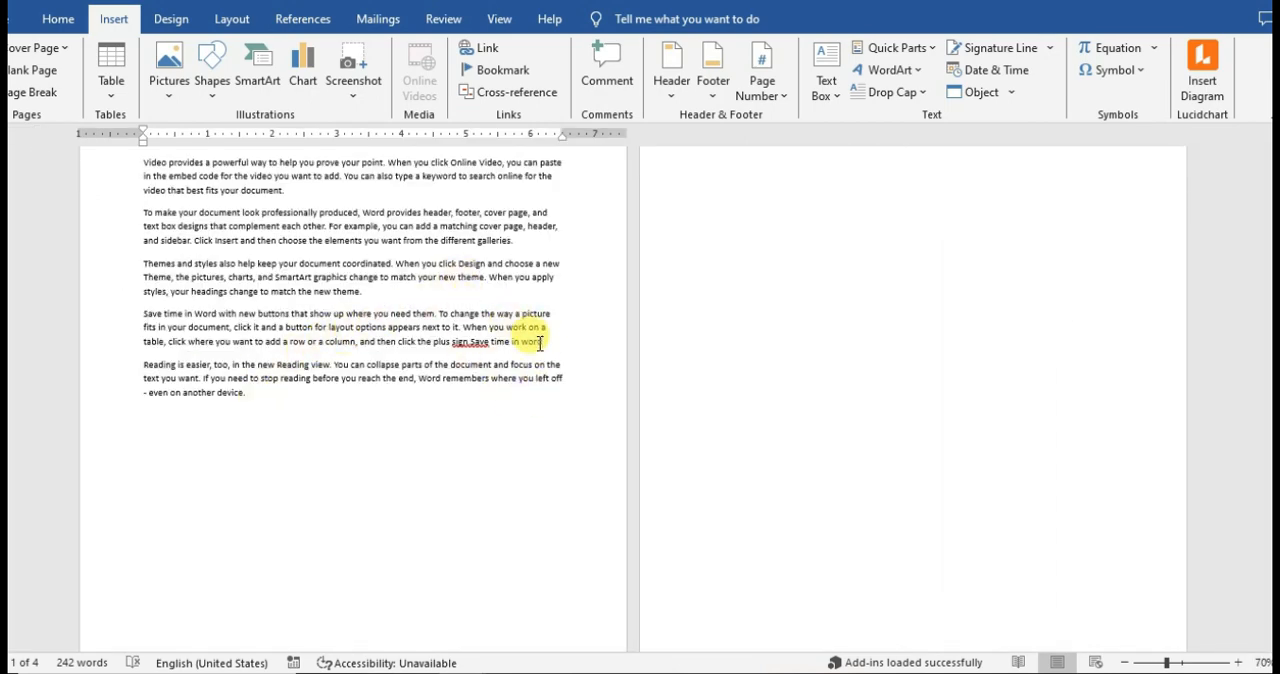
left_click(45, 92)
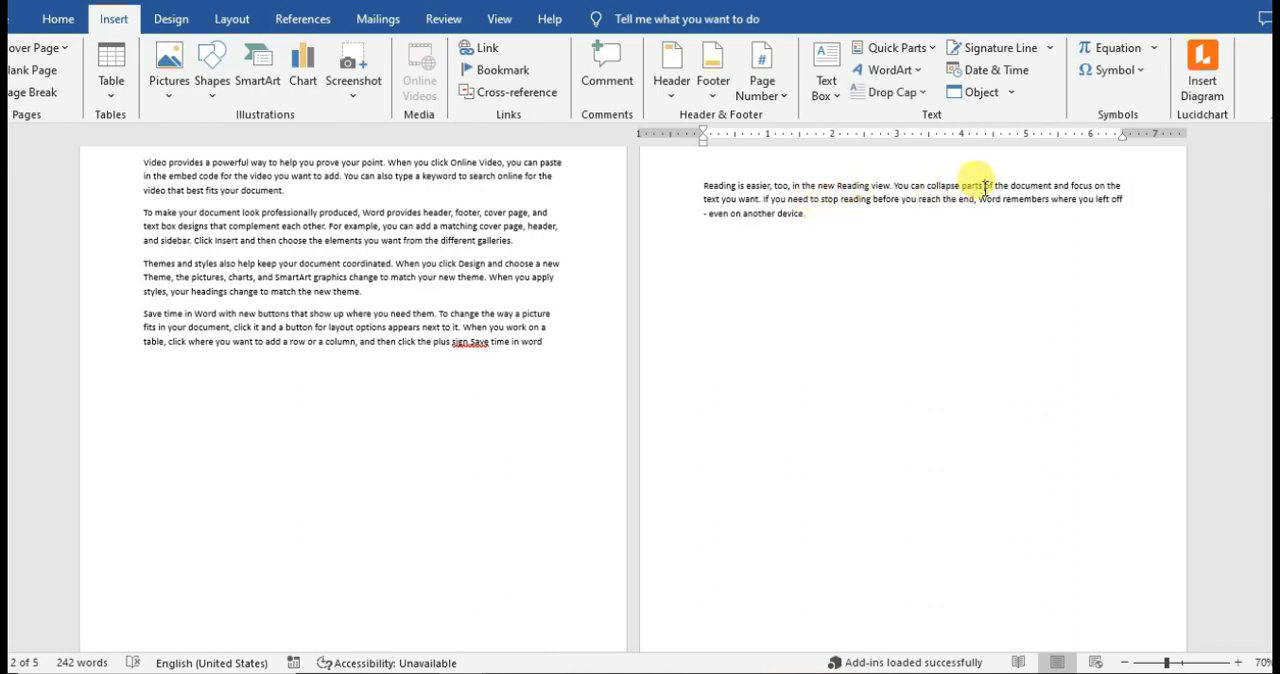
scroll(1038, 266, "up", 3)
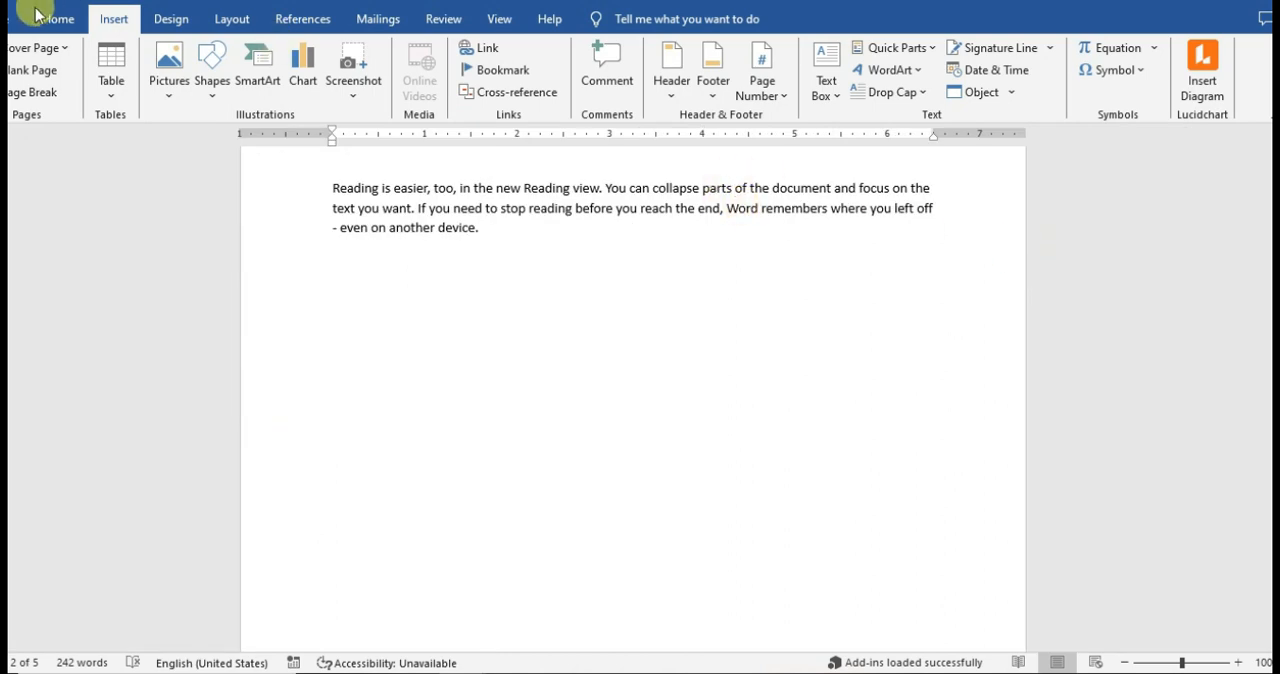
left_click(33, 100)
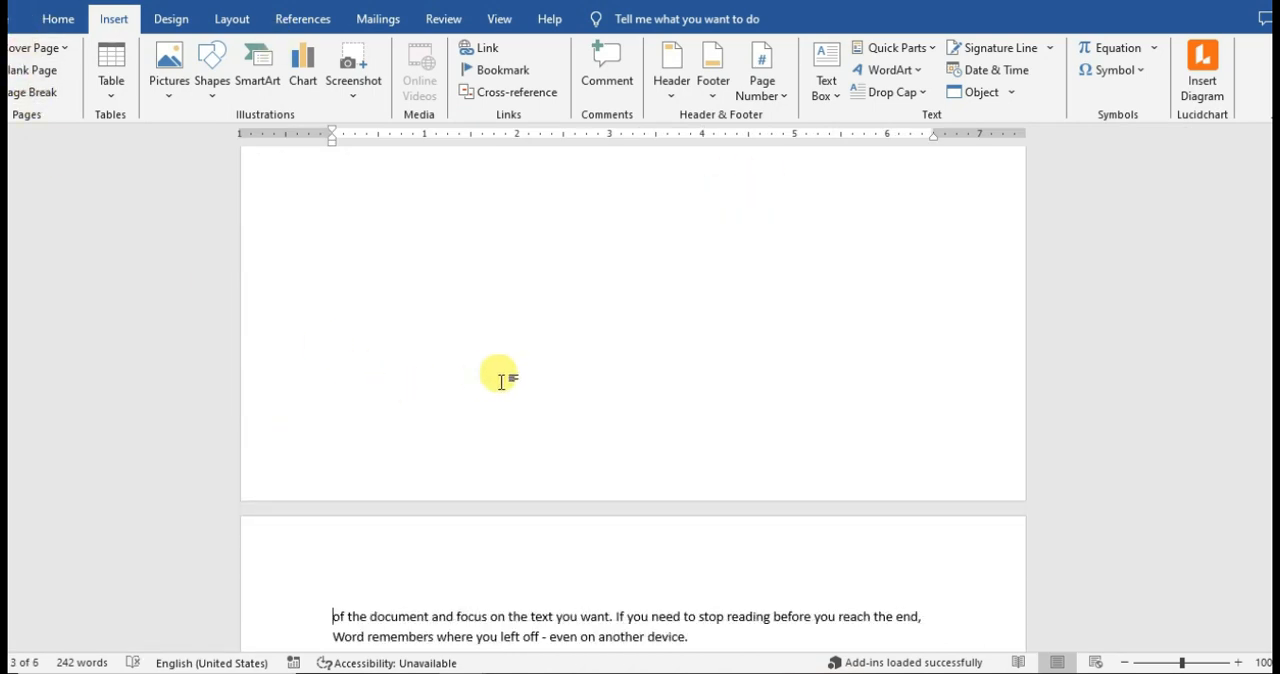
Insert a page break in the first paragraph, just before "You can also type a keyword".
scroll(633, 400, "down", 5)
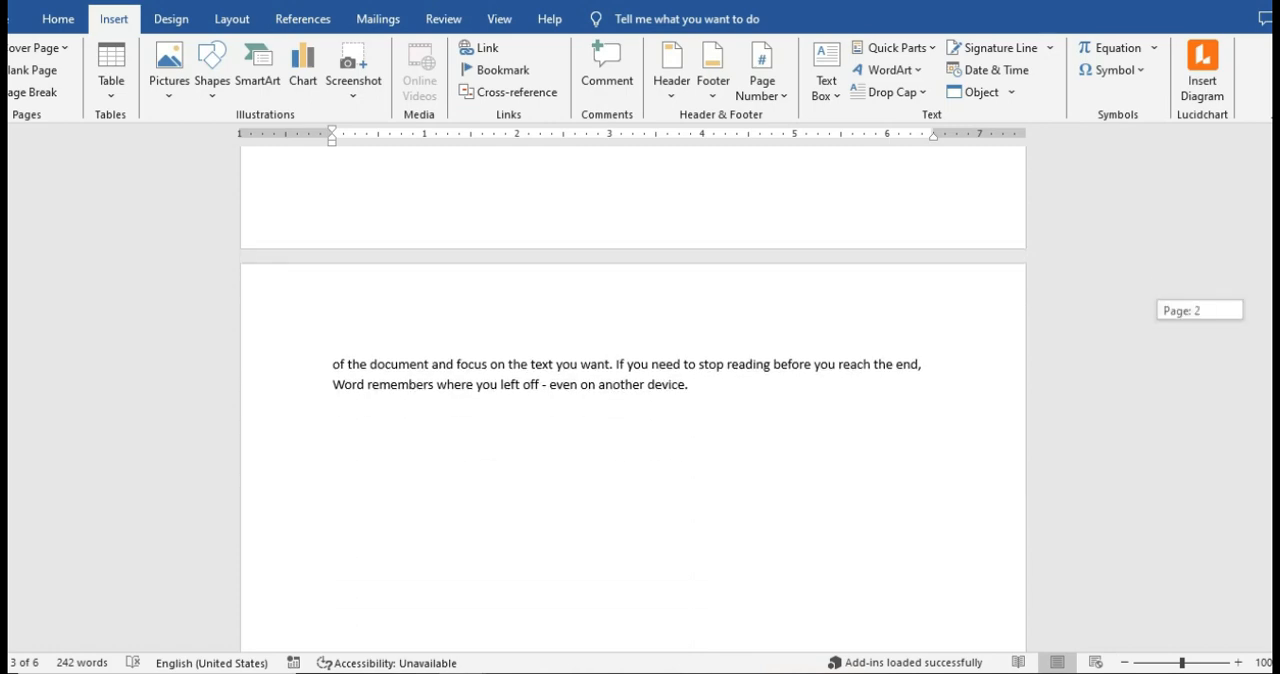
scroll(633, 400, "up", 1)
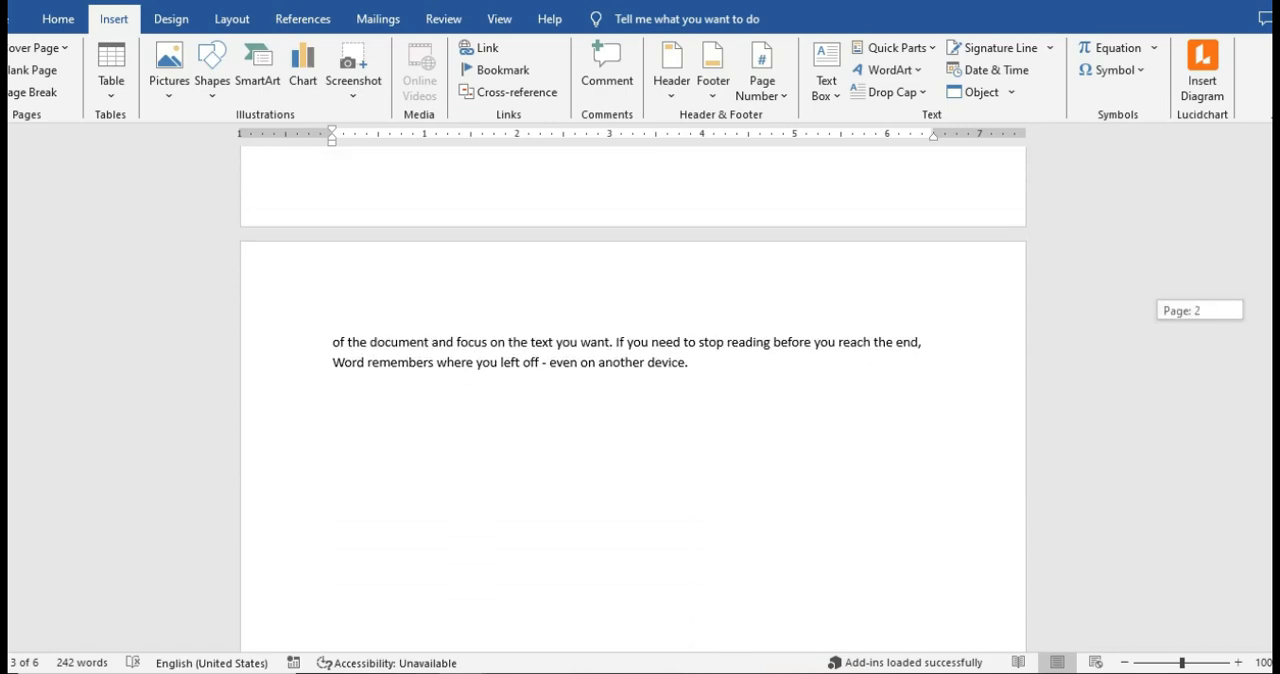
scroll(633, 400, "down", 1)
scroll(633, 400, "up", 6)
scroll(633, 400, "up", 15)
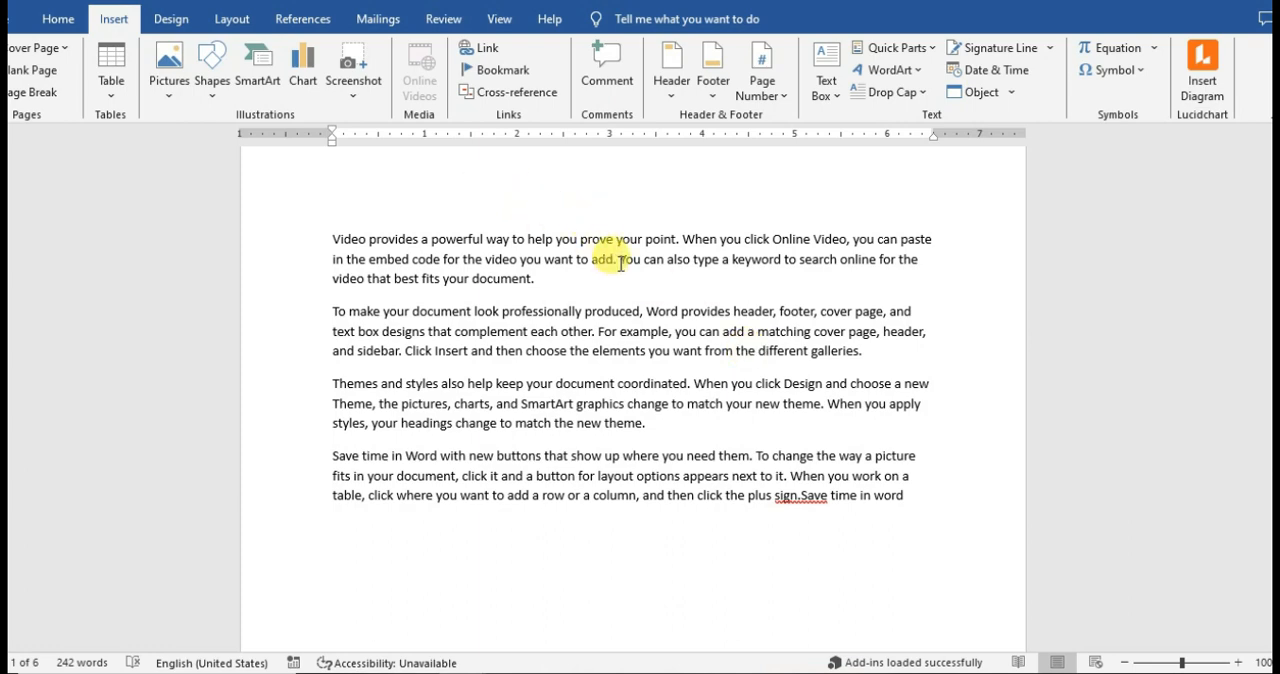
left_click(40, 92)
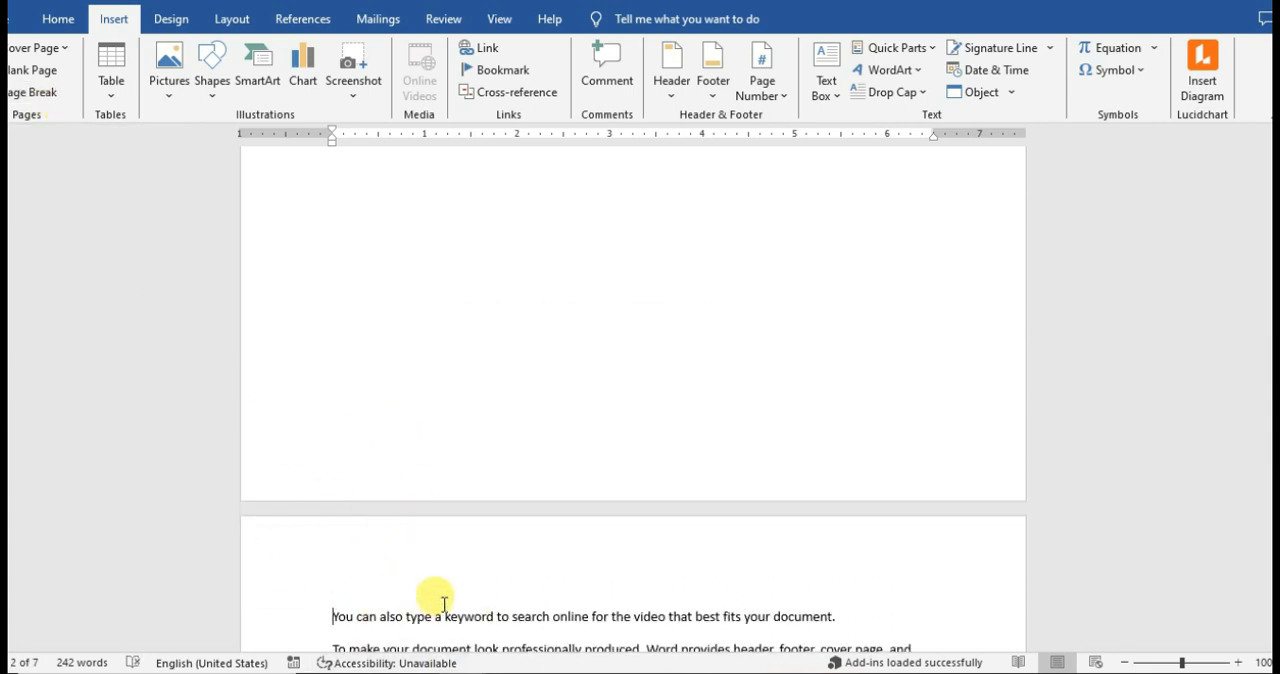
Add a short heading line at the start of page 4 and generate random sample paragraphs below it.
left_click_drag(1276, 238, 1276, 190)
scroll(743, 400, "down", 1)
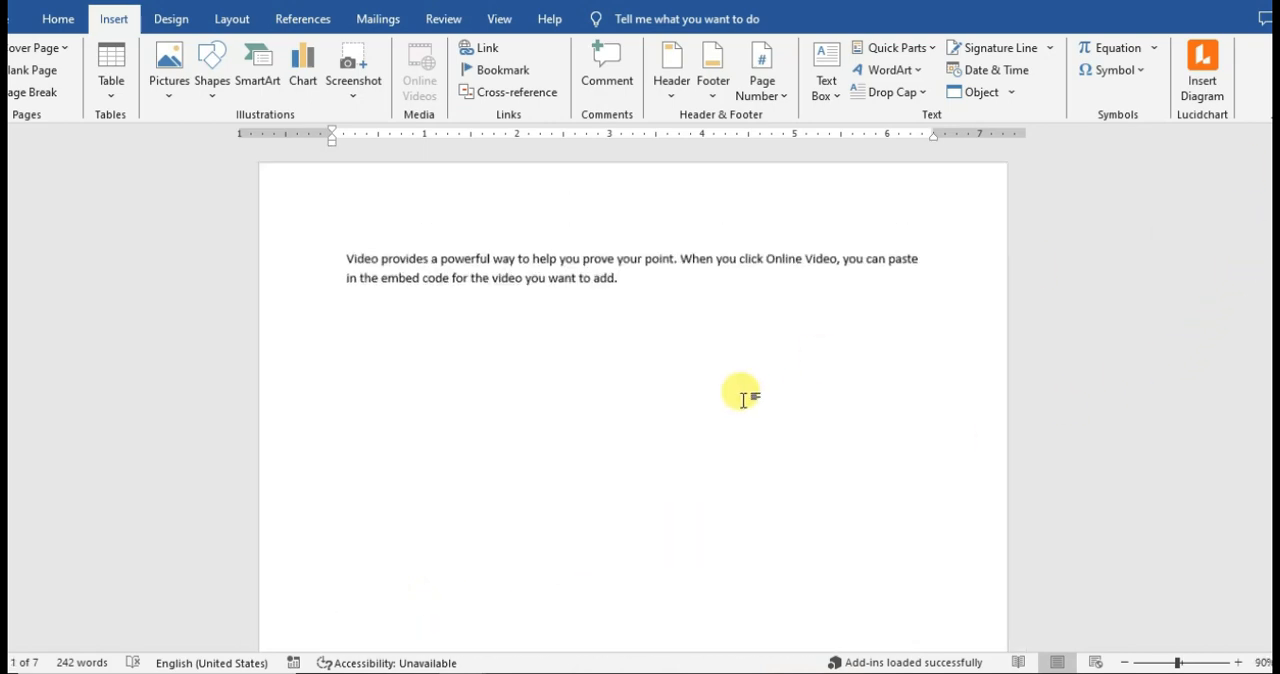
scroll(743, 400, "down", 6)
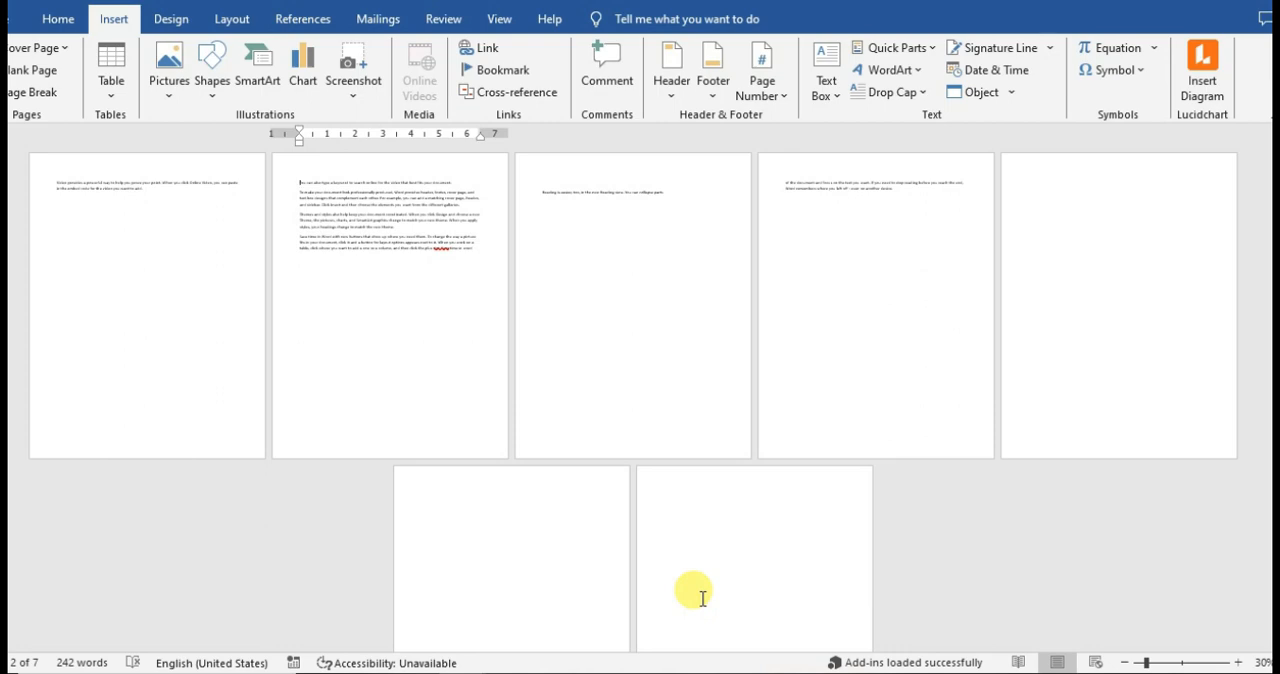
left_click(606, 220)
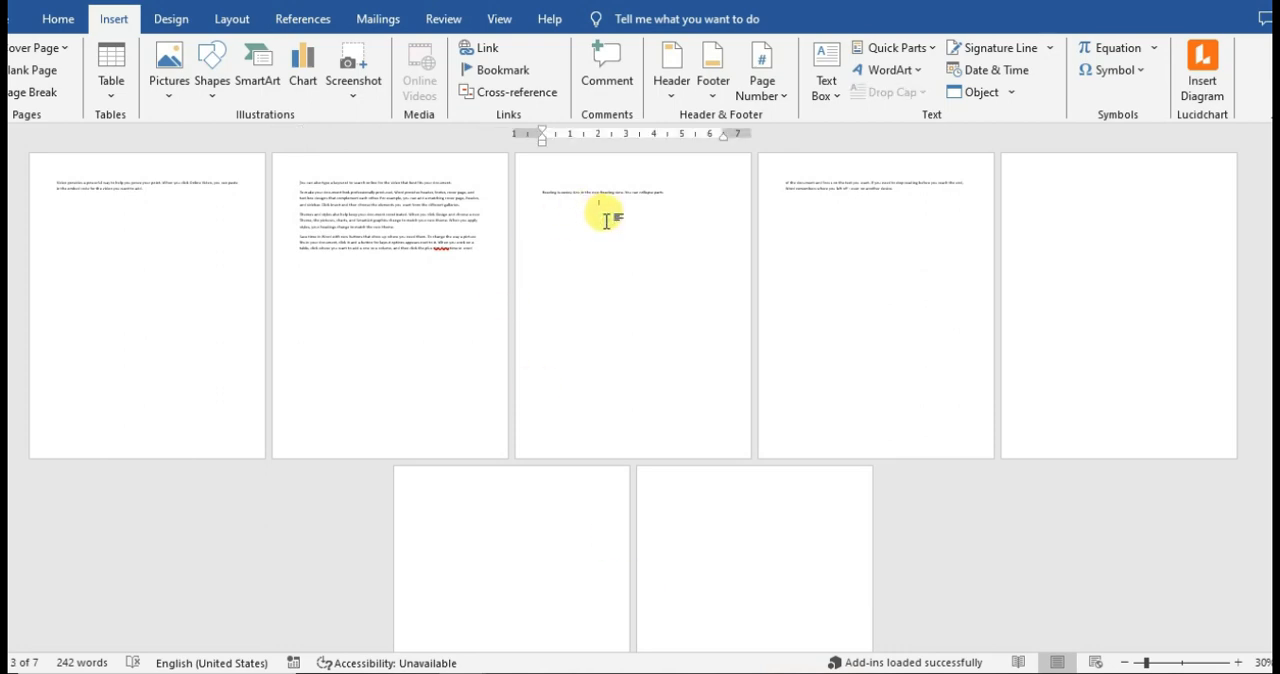
type("asd")
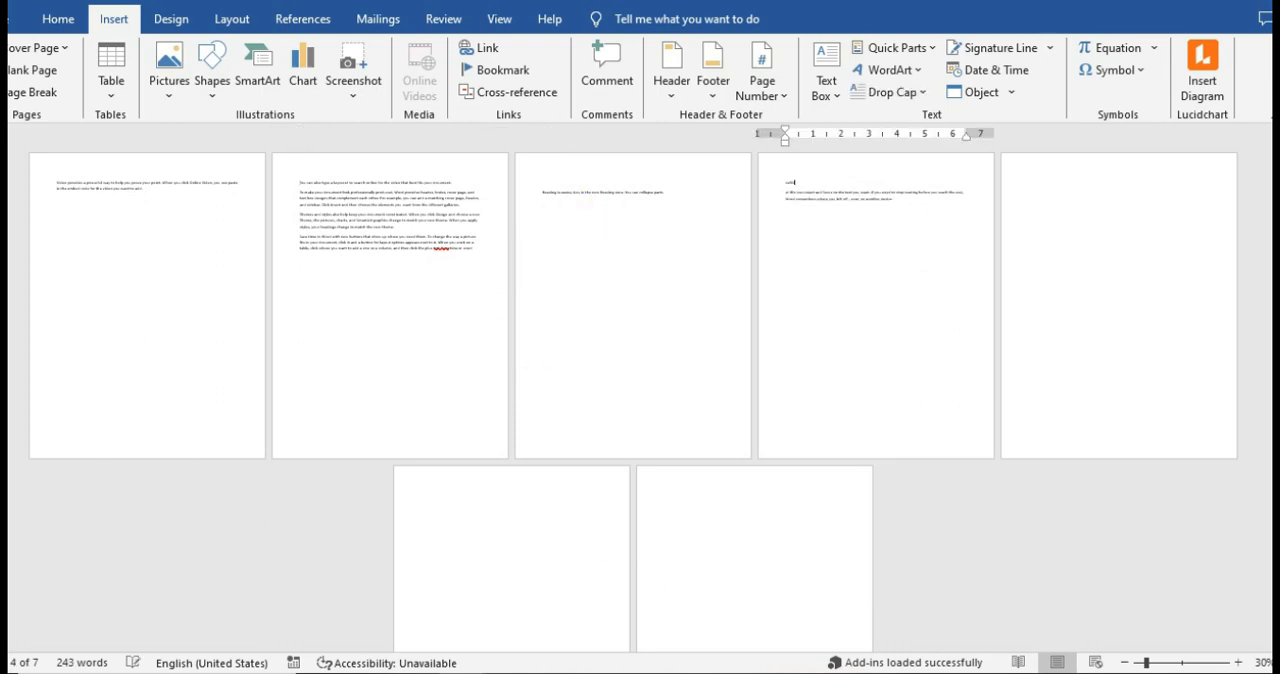
key("ctrl+alt+1")
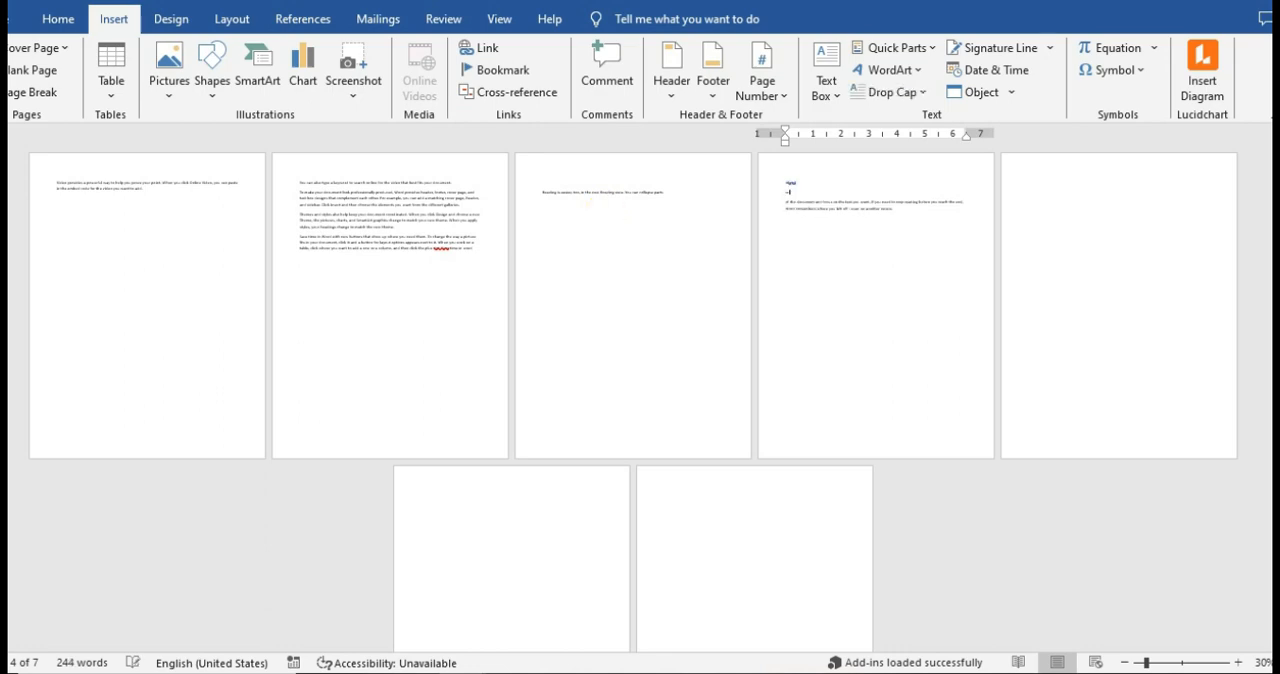
key("BackSpace")
key("Return")
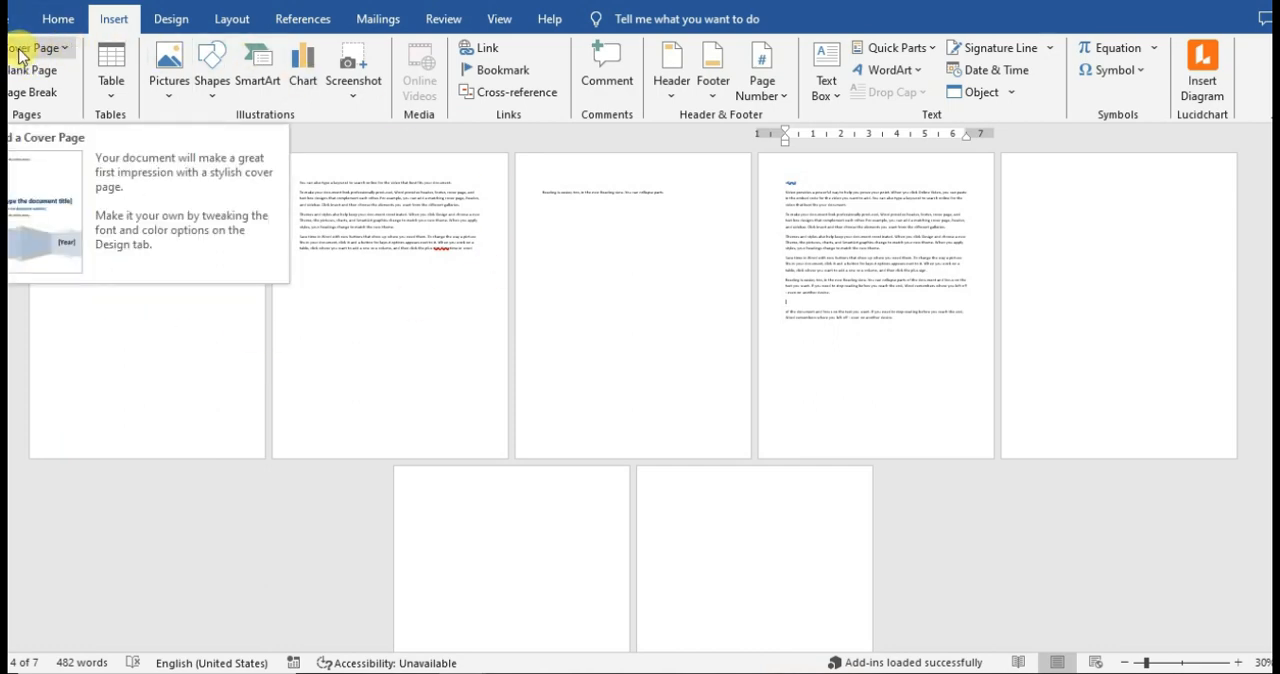
Insert the built-in Austin cover page at the beginning of the document.
left_click(66, 50)
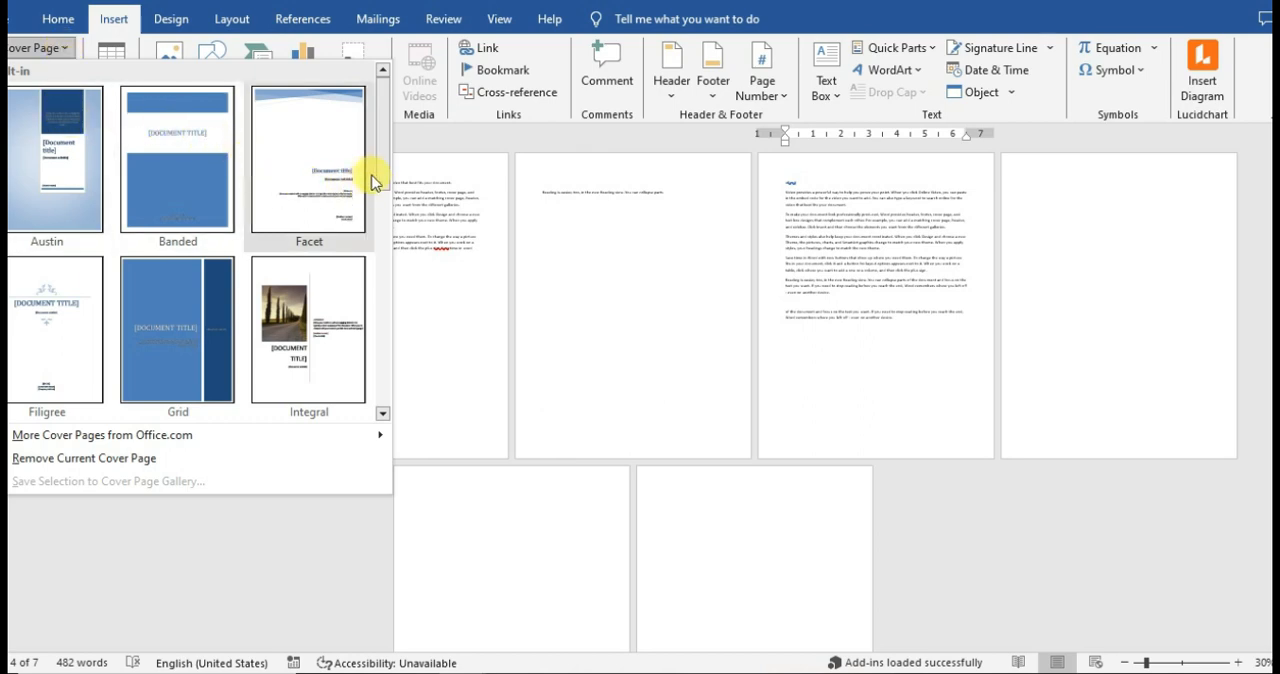
left_click_drag(381, 180, 360, 140)
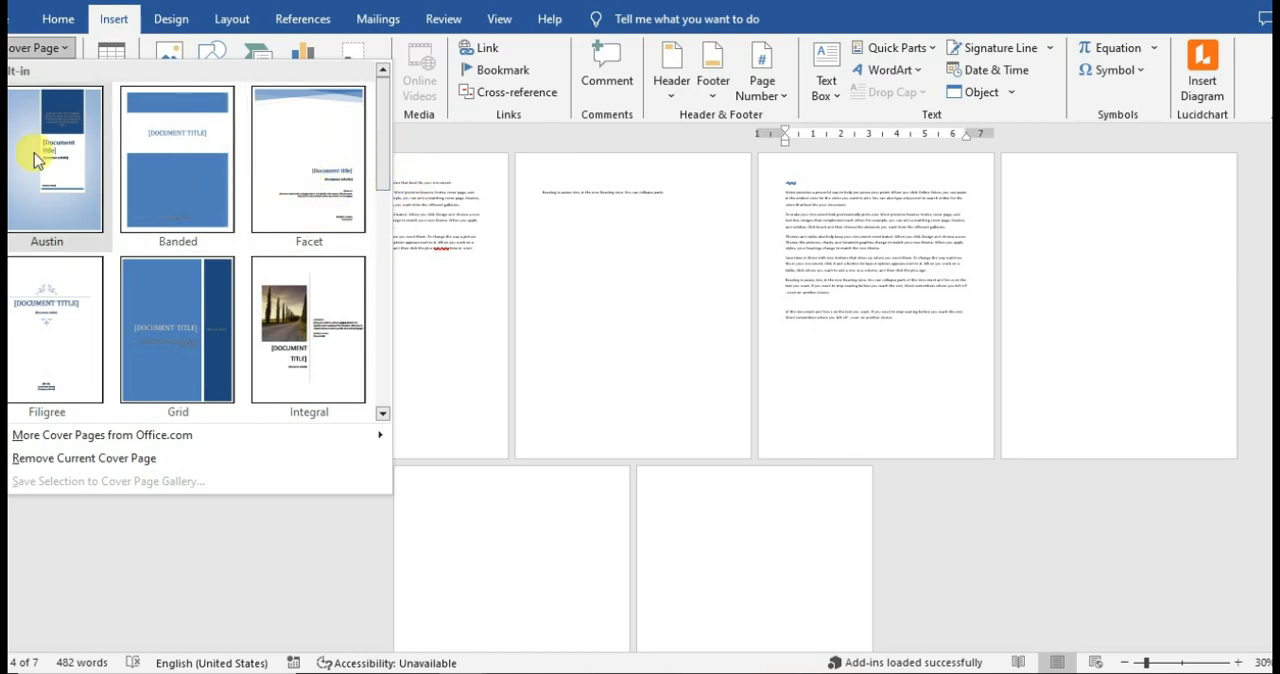
left_click(50, 183)
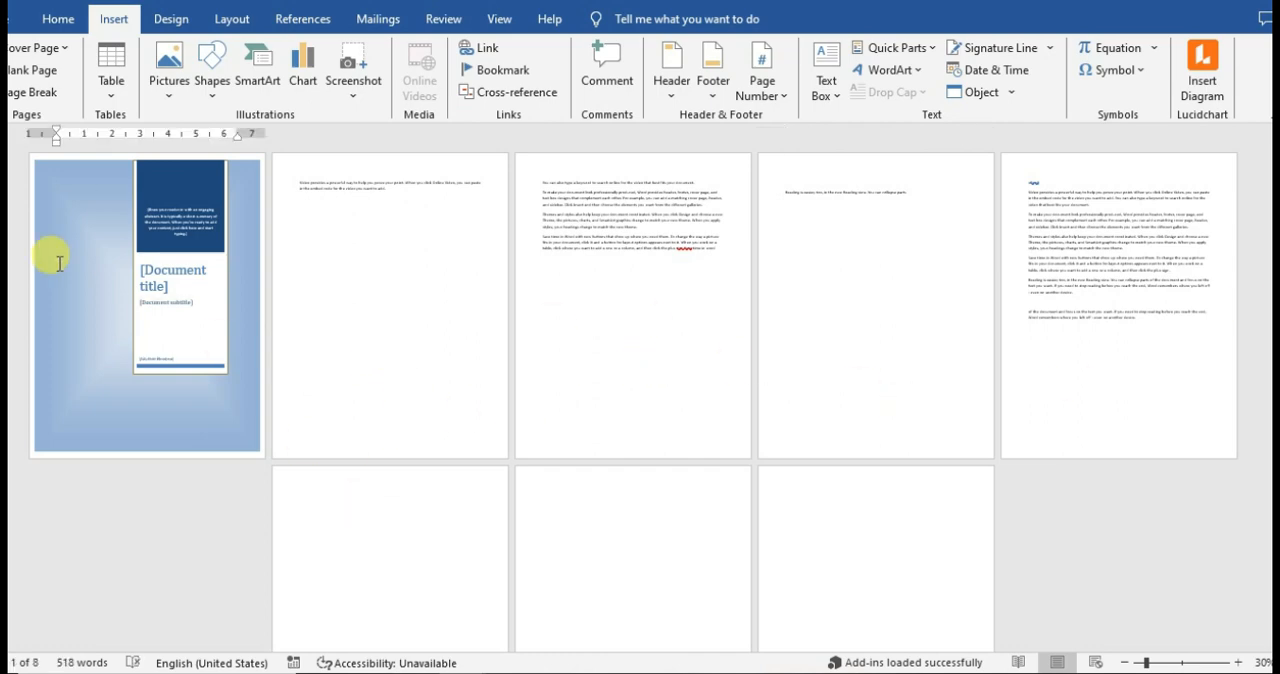
Examine the cover page's background frame and its panel with the title, subtitle and author fields.
left_click(170, 404)
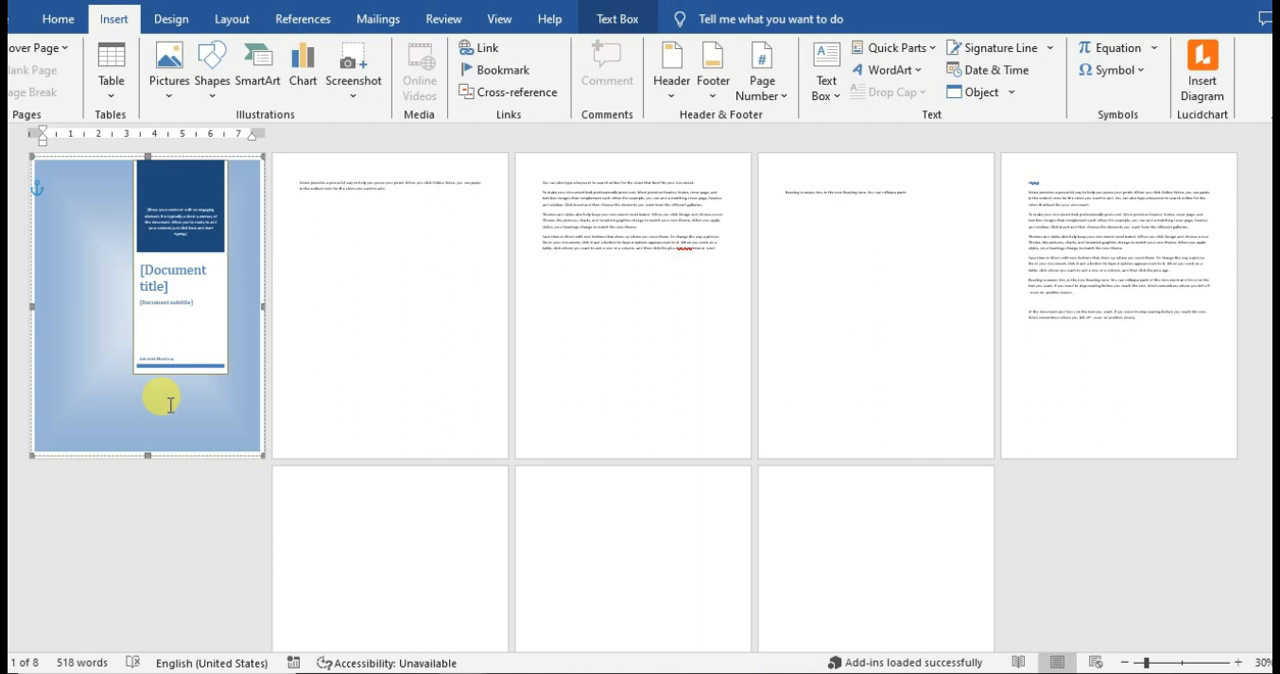
left_click(411, 368)
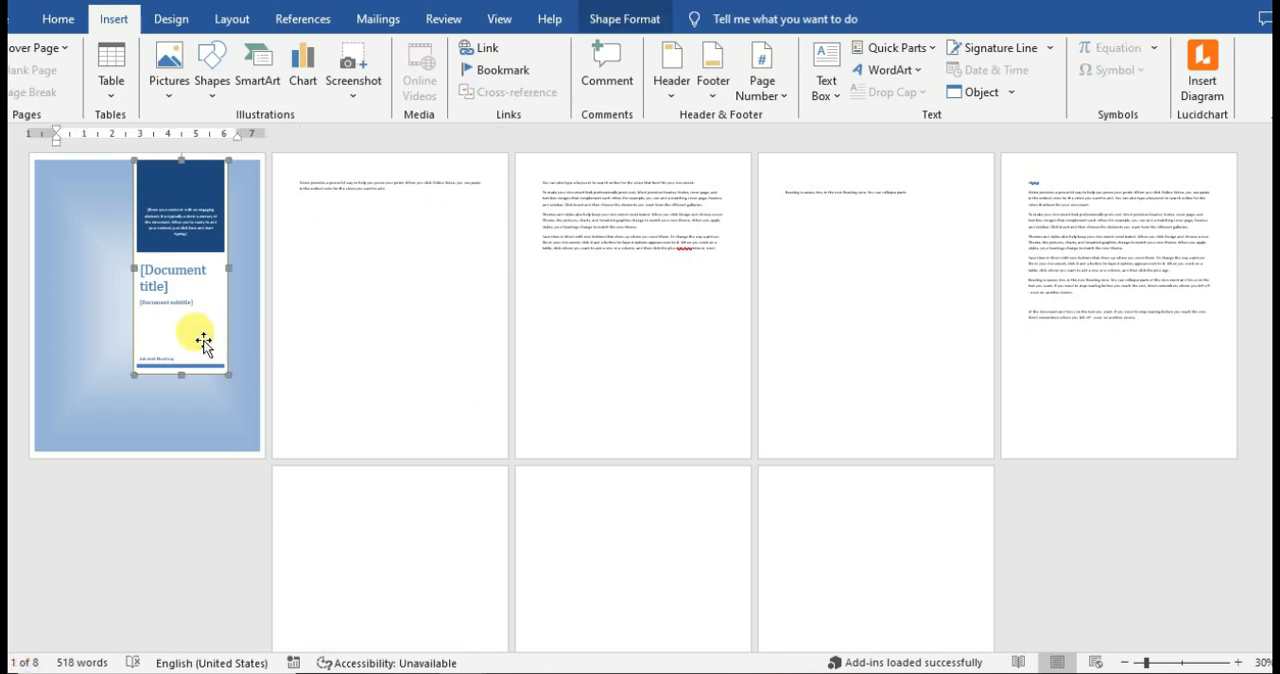
left_click(97, 400)
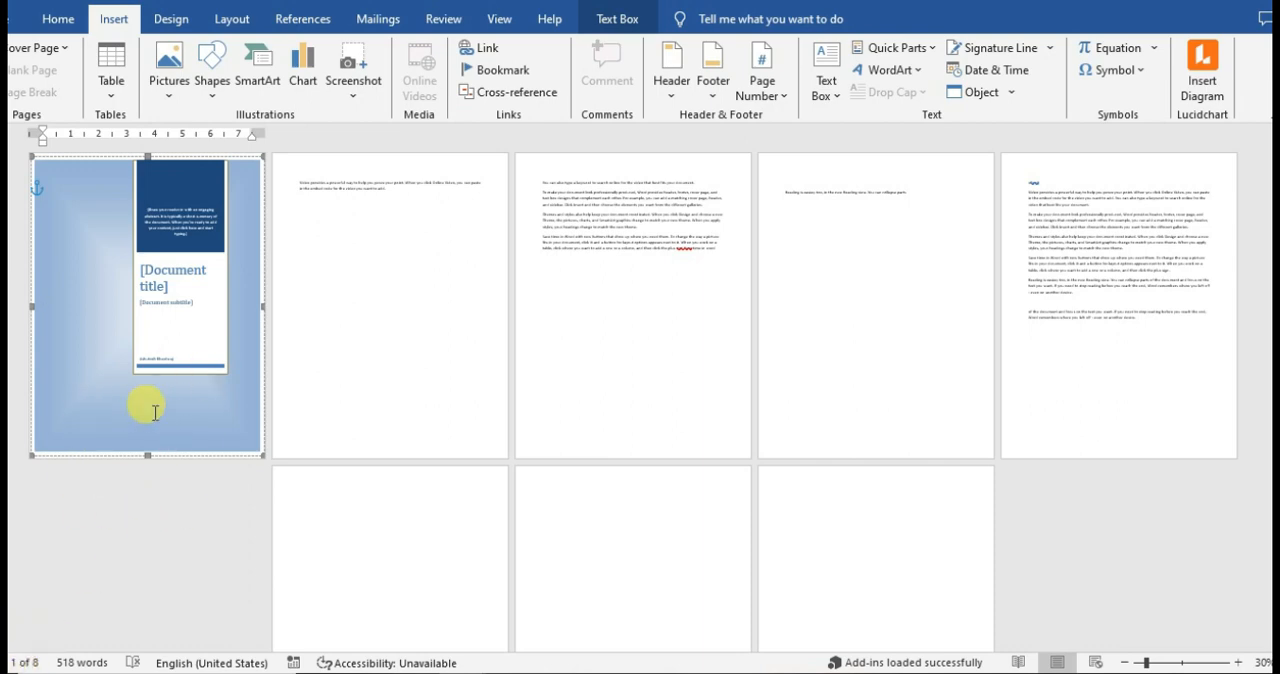
scroll(155, 412, "up", 6)
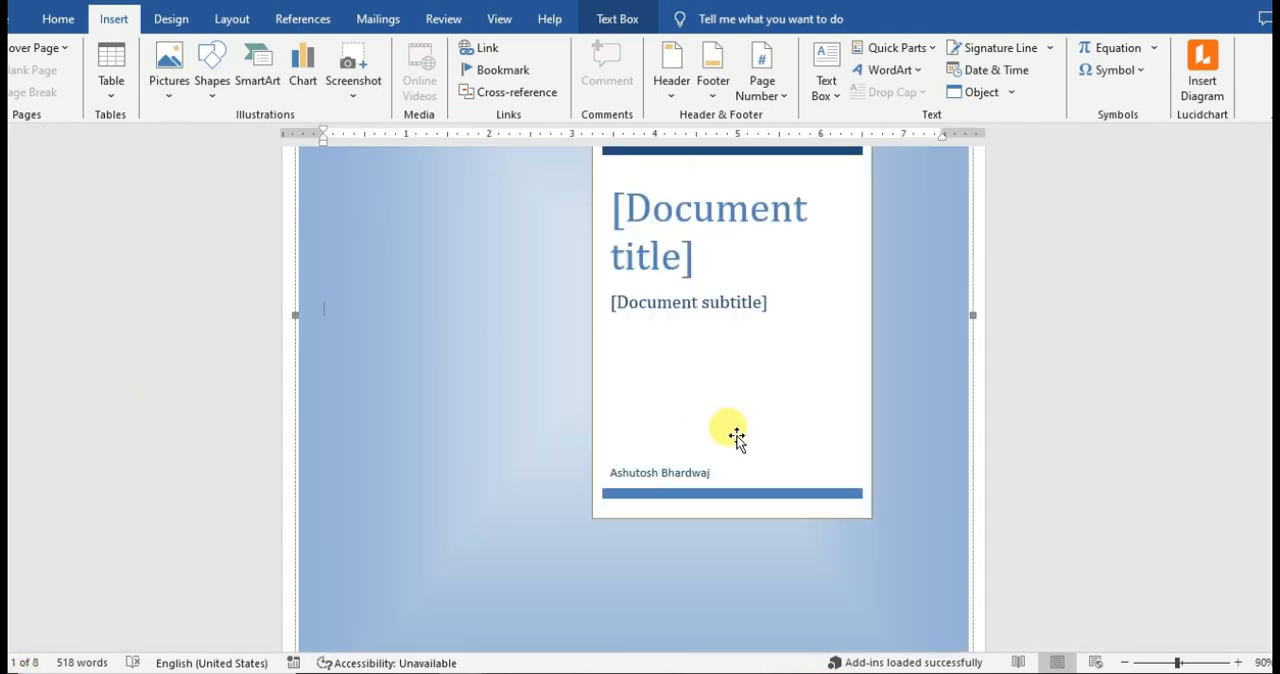
Fit the document view to the page width, and then to one whole page.
scroll(633, 400, "down", 3)
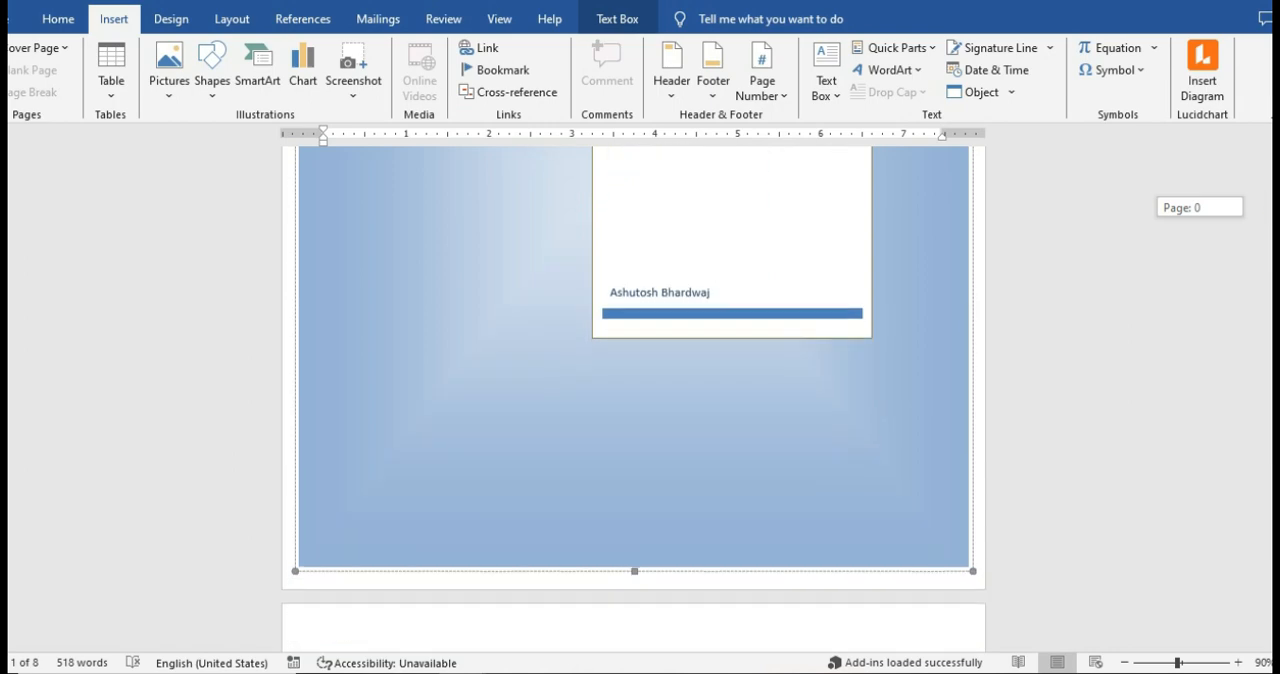
scroll(1036, 356, "down", 3)
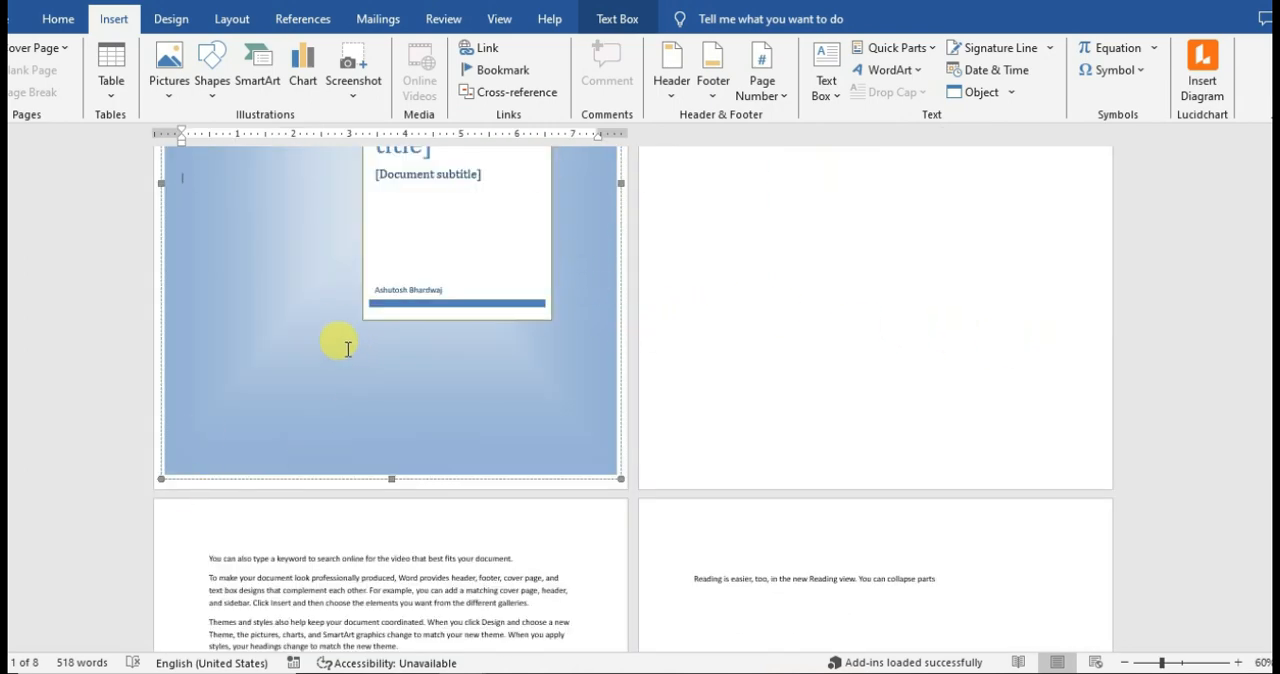
left_click(500, 20)
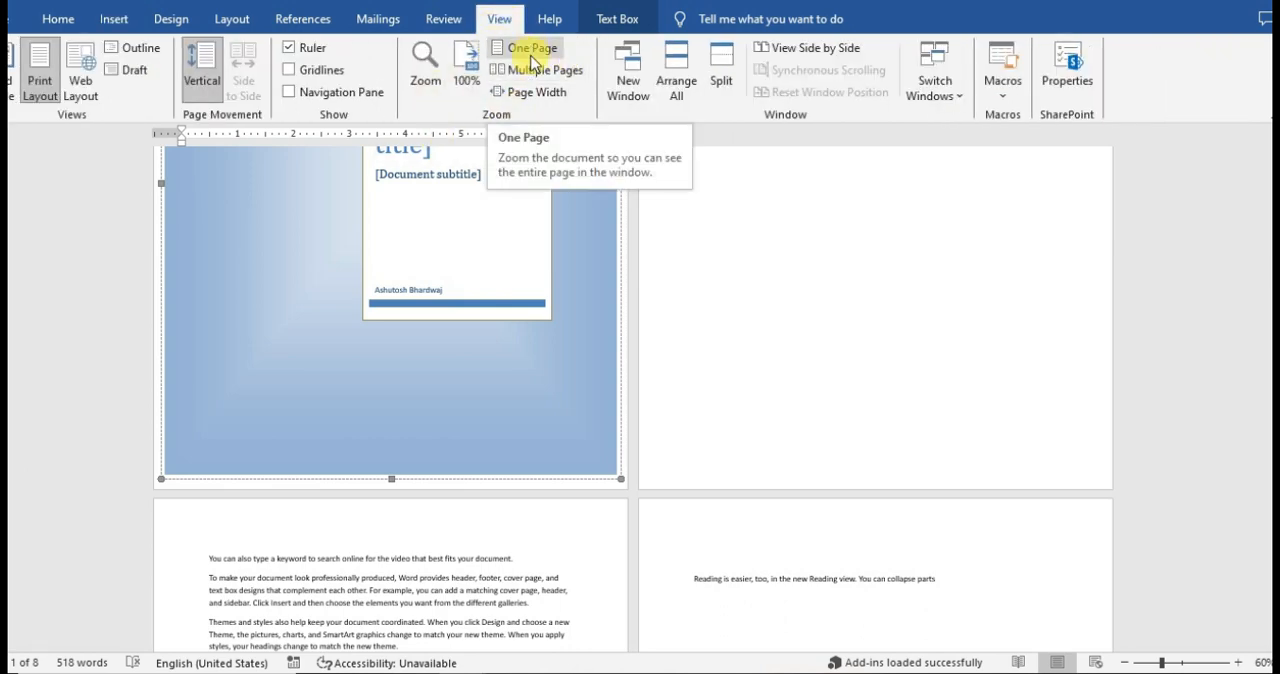
left_click(536, 93)
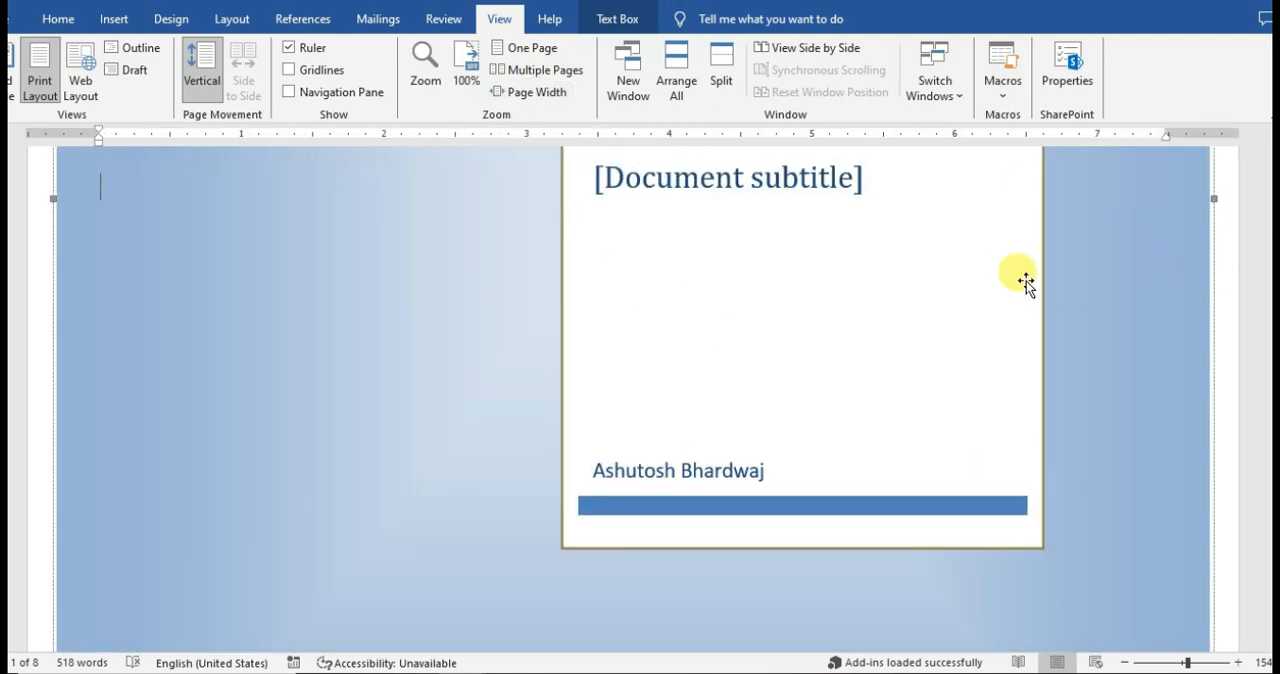
left_click(561, 50)
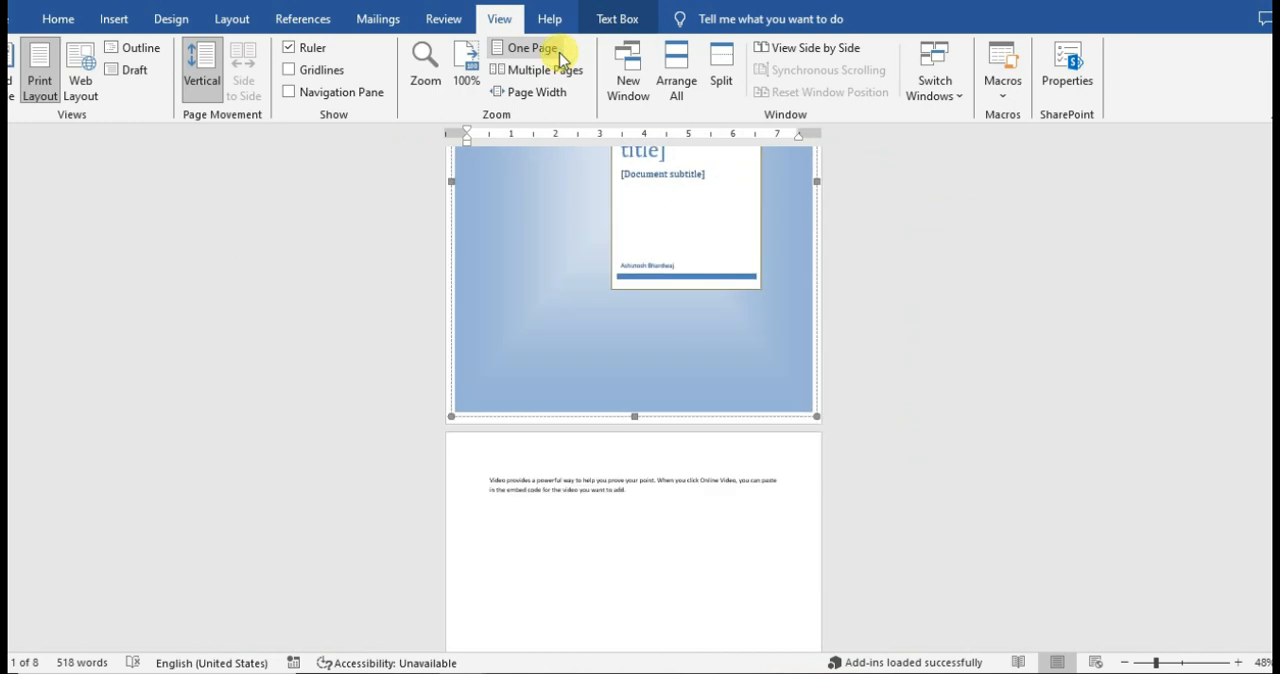
Widen the cover page's white panel by extending its right edge toward the edge of the page.
scroll(1265, 270, "up", 3)
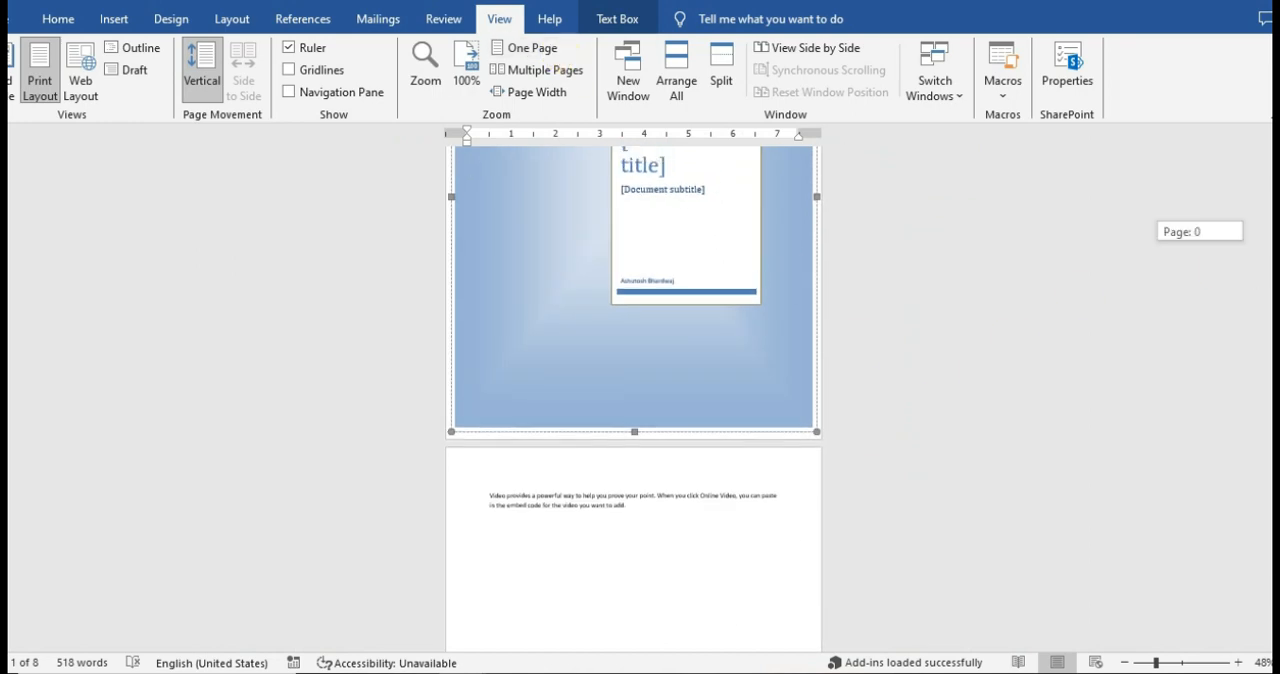
scroll(760, 438, "up", 2, "ctrl")
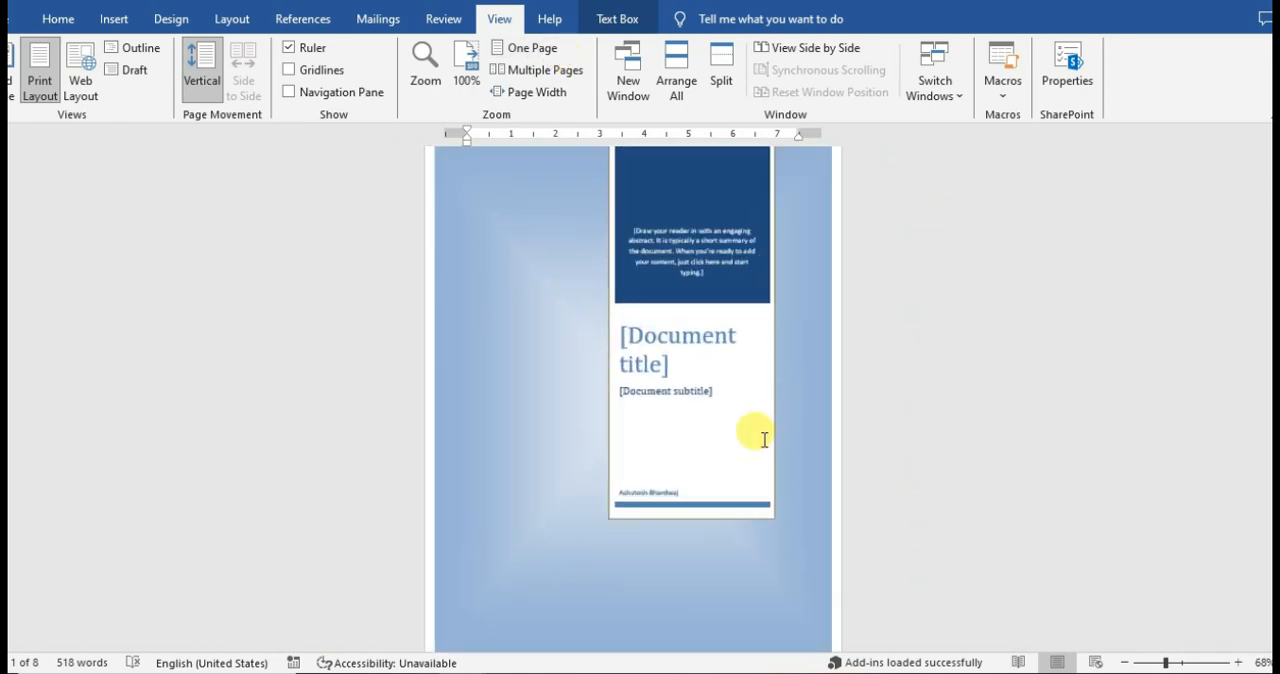
scroll(764, 445, "down", 1, "ctrl")
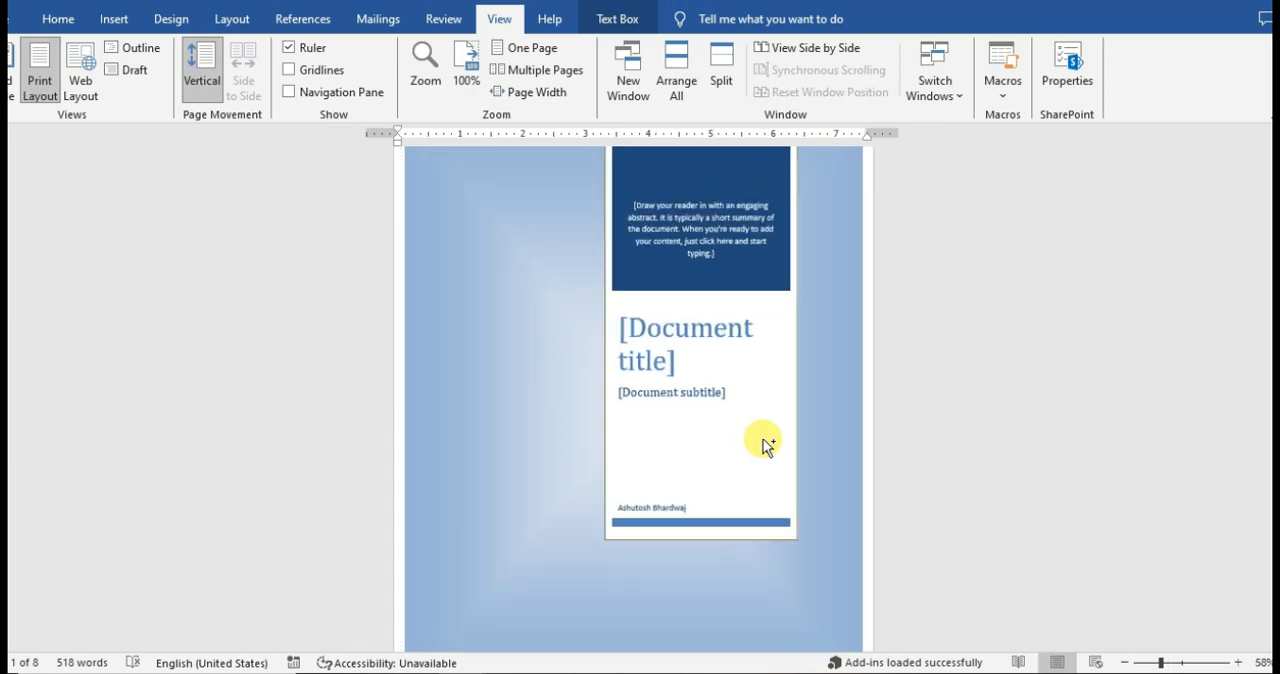
left_click_drag(727, 452, 680, 478)
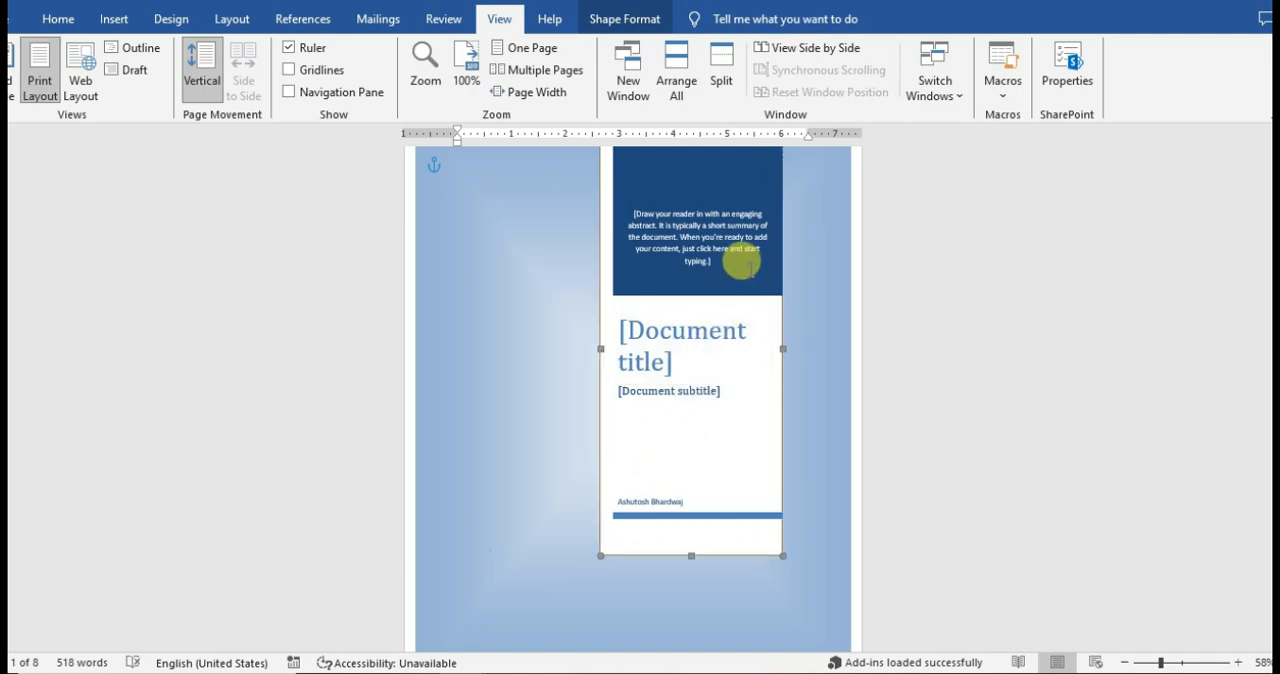
left_click_drag(786, 349, 830, 349)
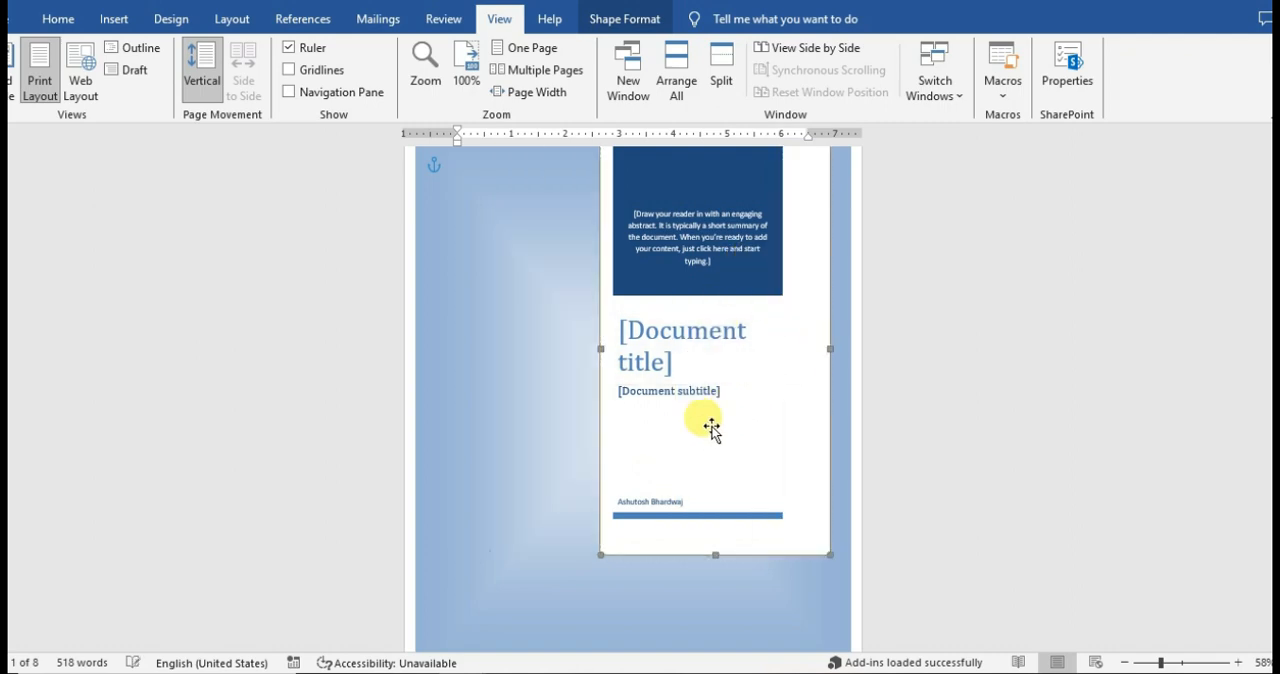
Fill in the cover page title as "REPORT-2024" and the subtitle as "INDIA POWER IN SOLAR".
left_click(675, 337)
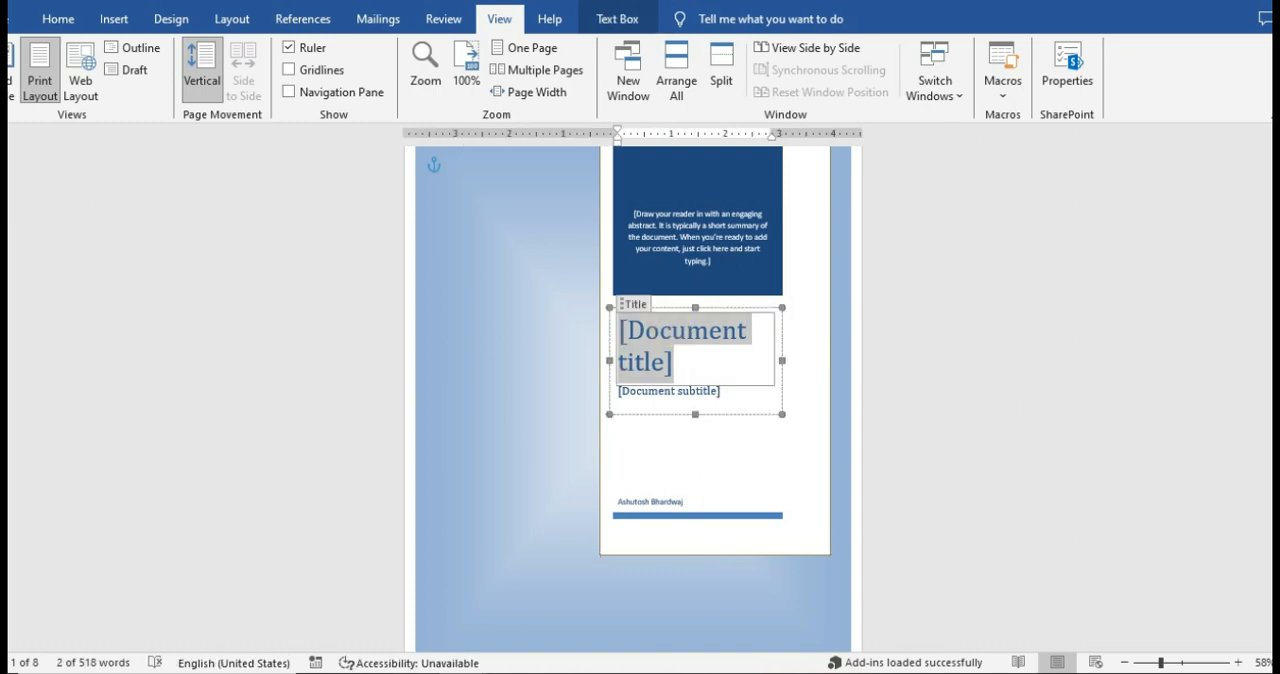
type("REPORT-2024")
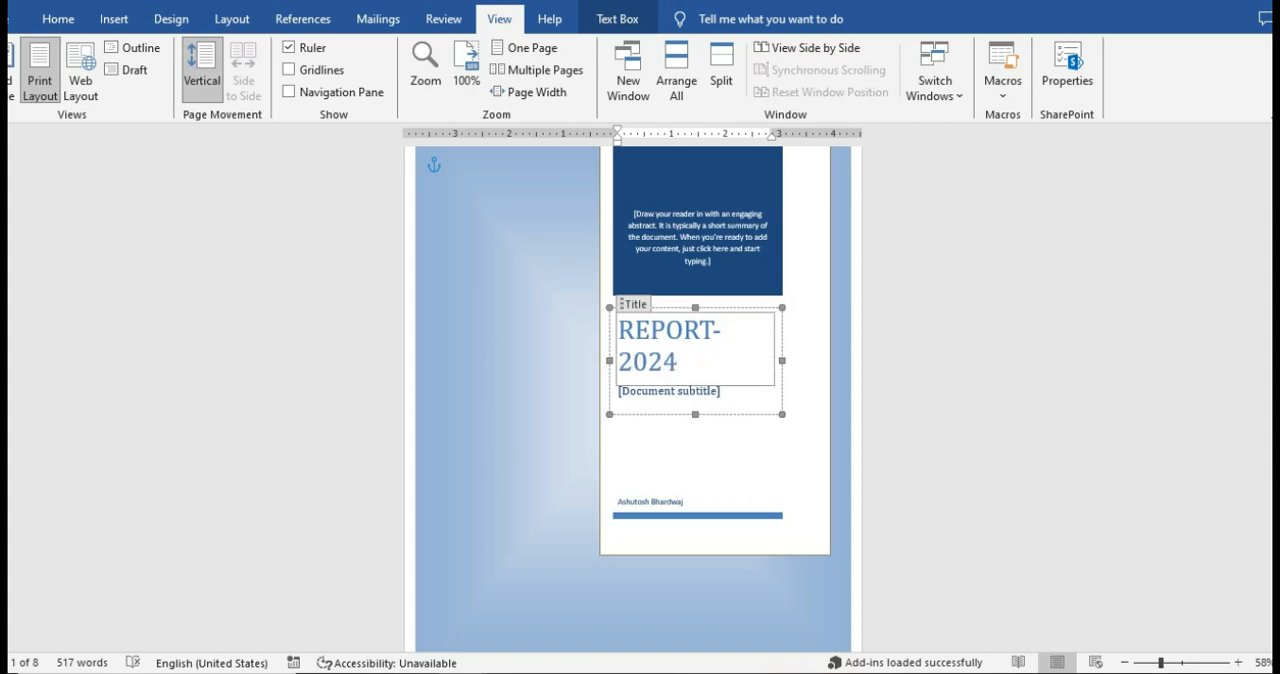
left_click(700, 394)
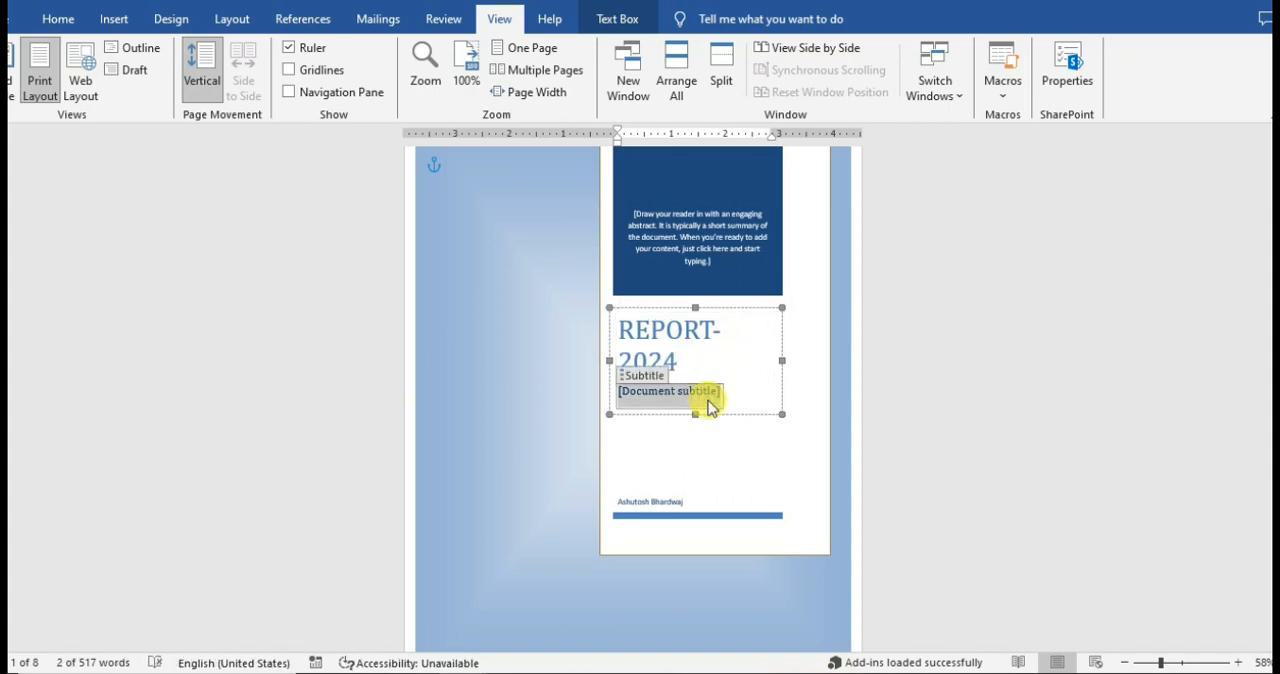
type("INDIA")
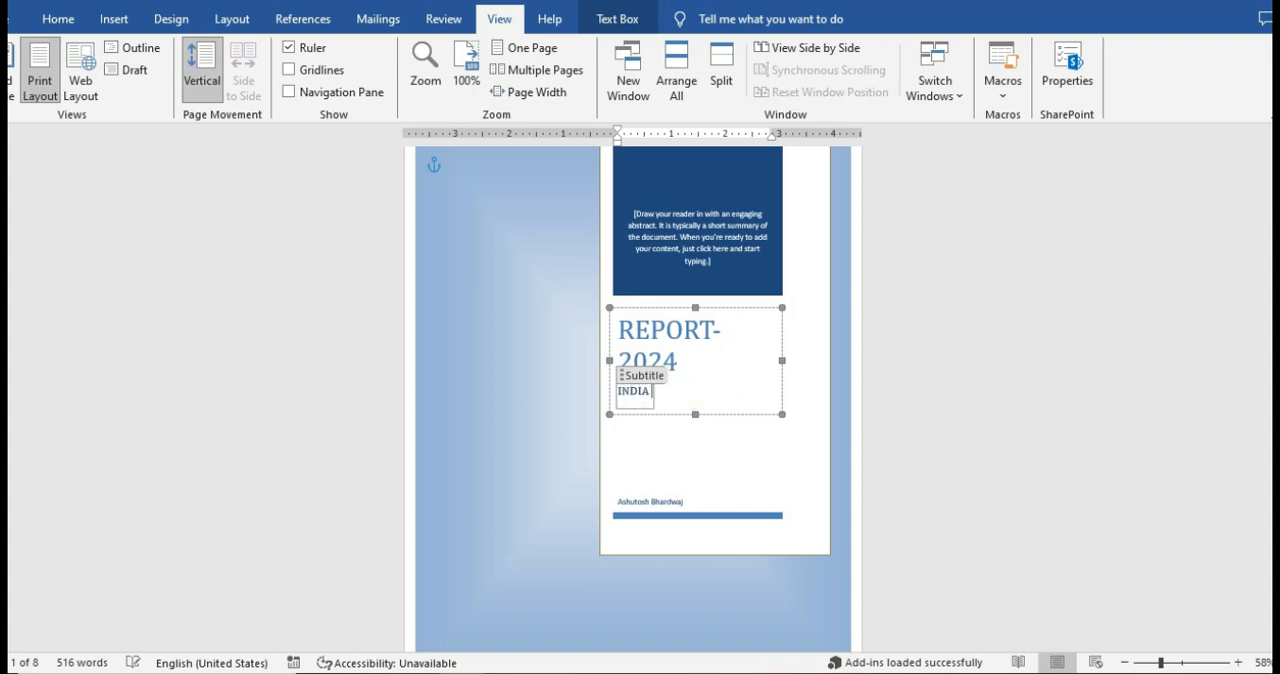
type(" POWER IN SOLAR")
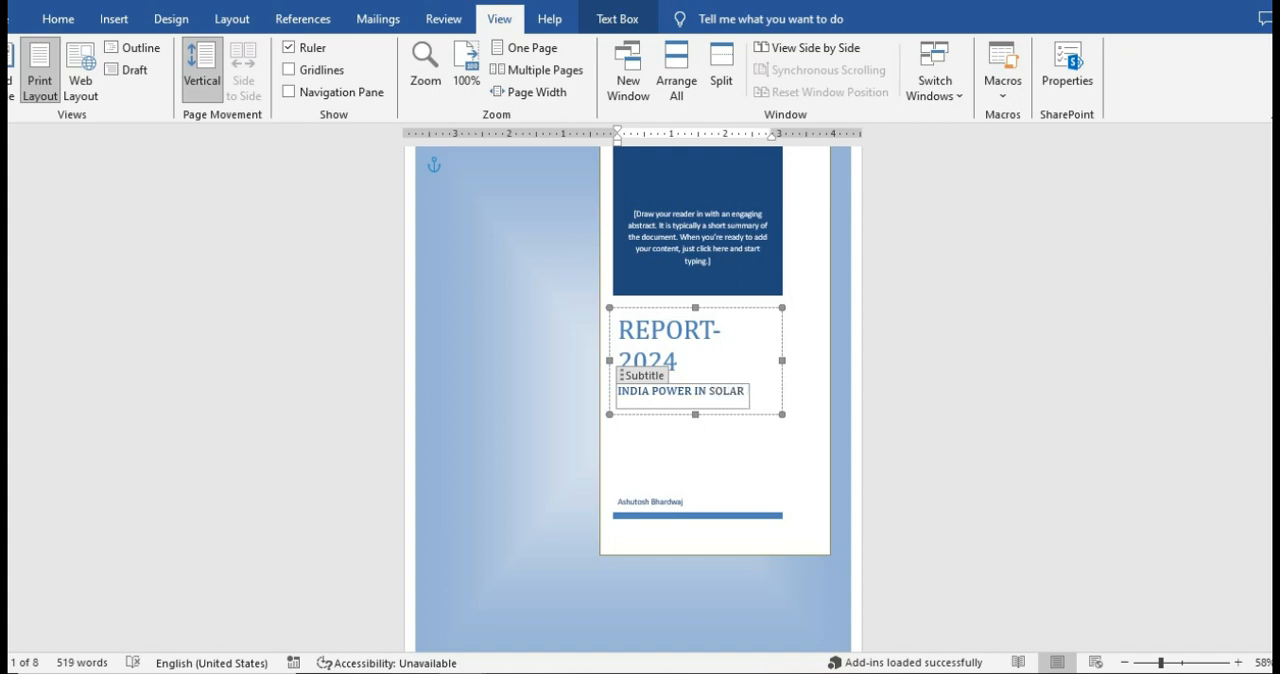
Replace the abstract placeholder in the cover page's dark blue box with "THIS IS TESTING".
left_click(734, 215)
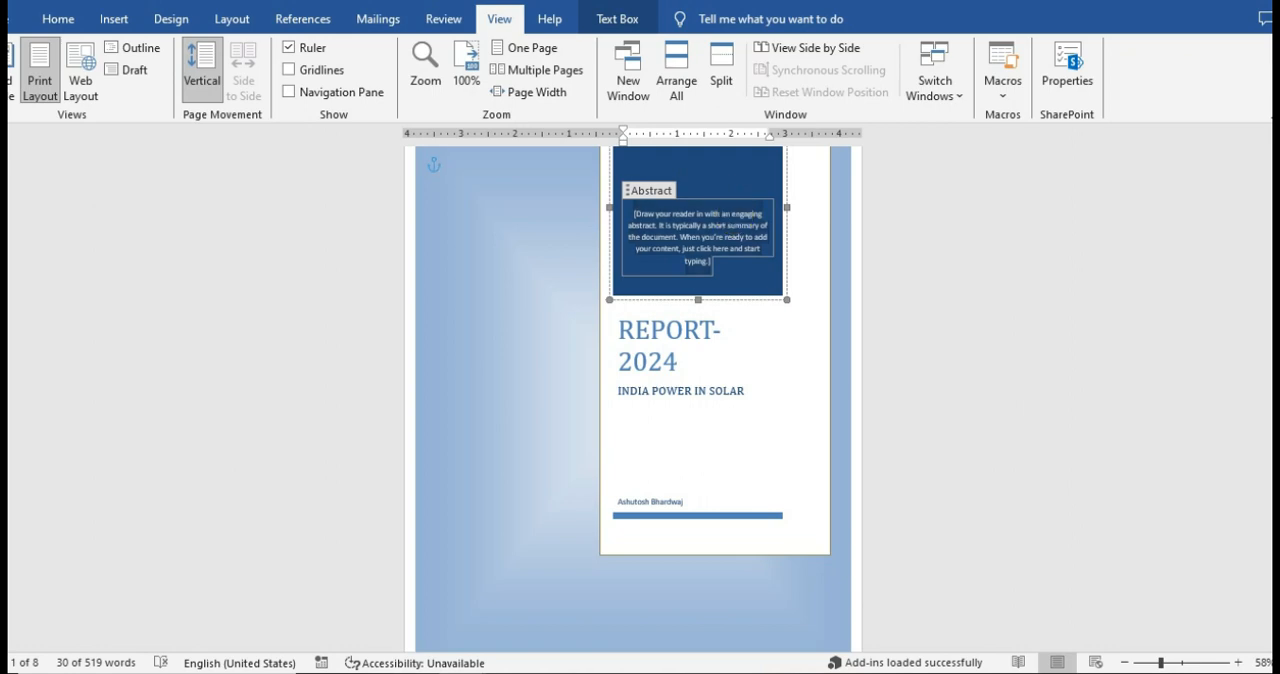
key("Delete")
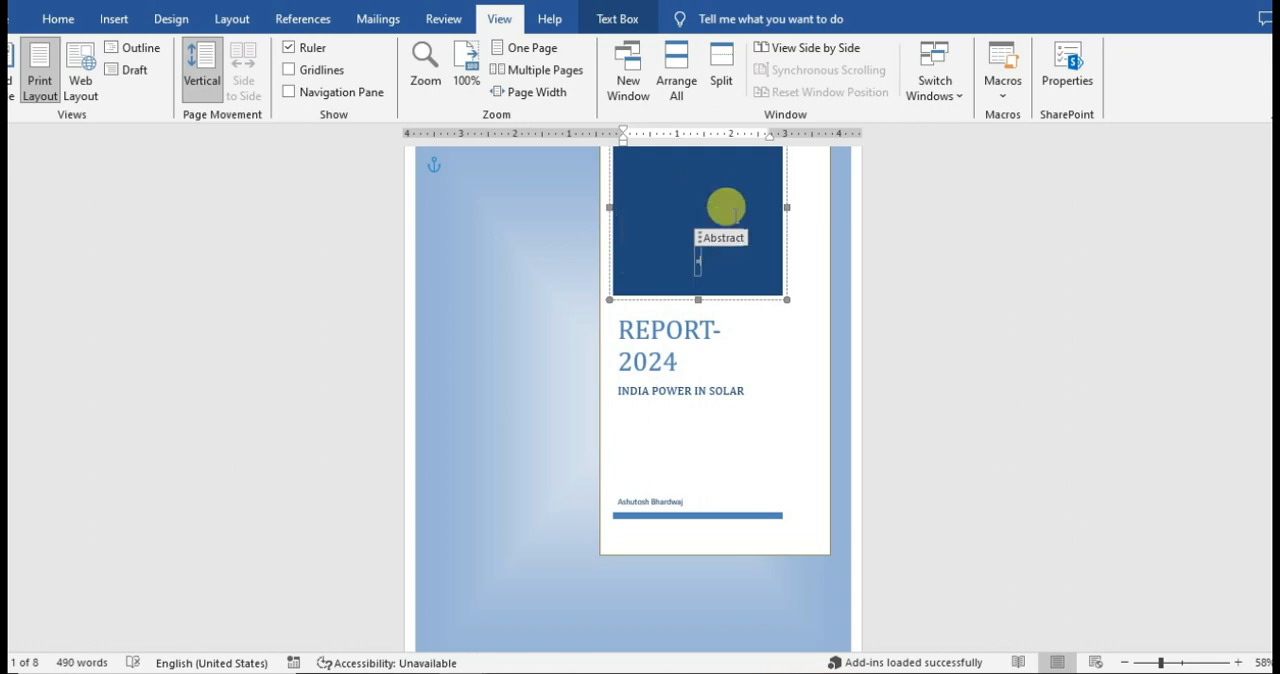
key("Delete")
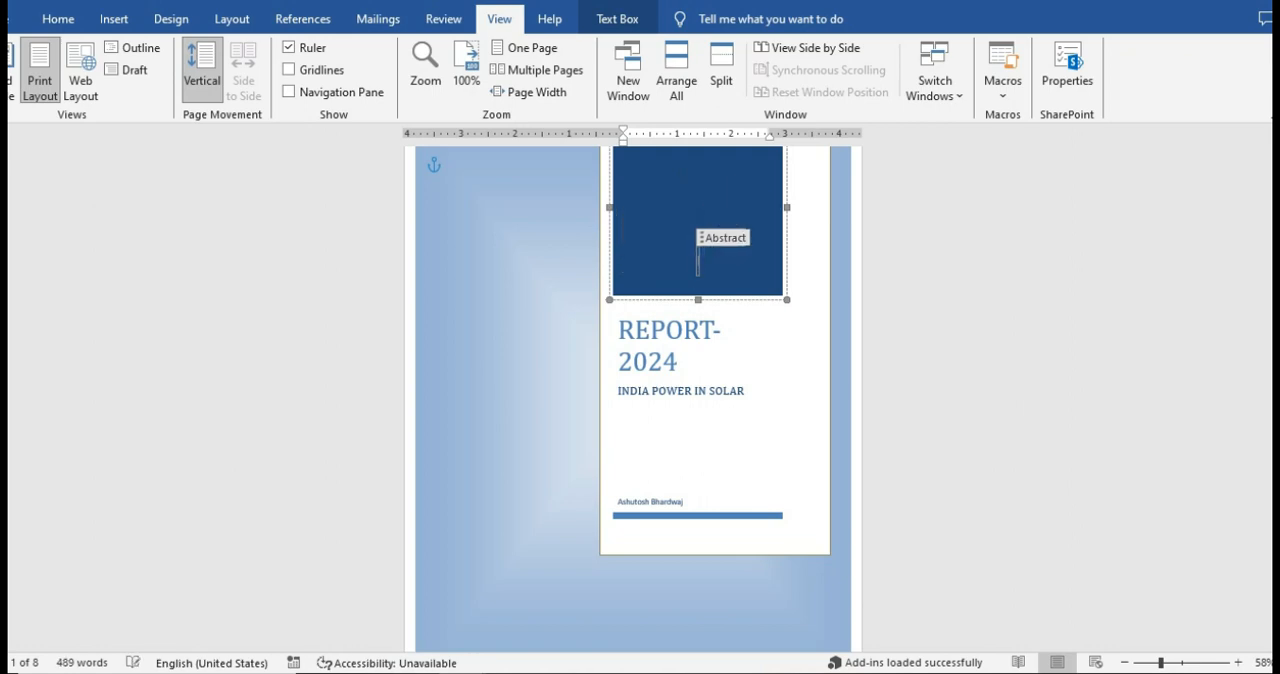
type("THIS IS")
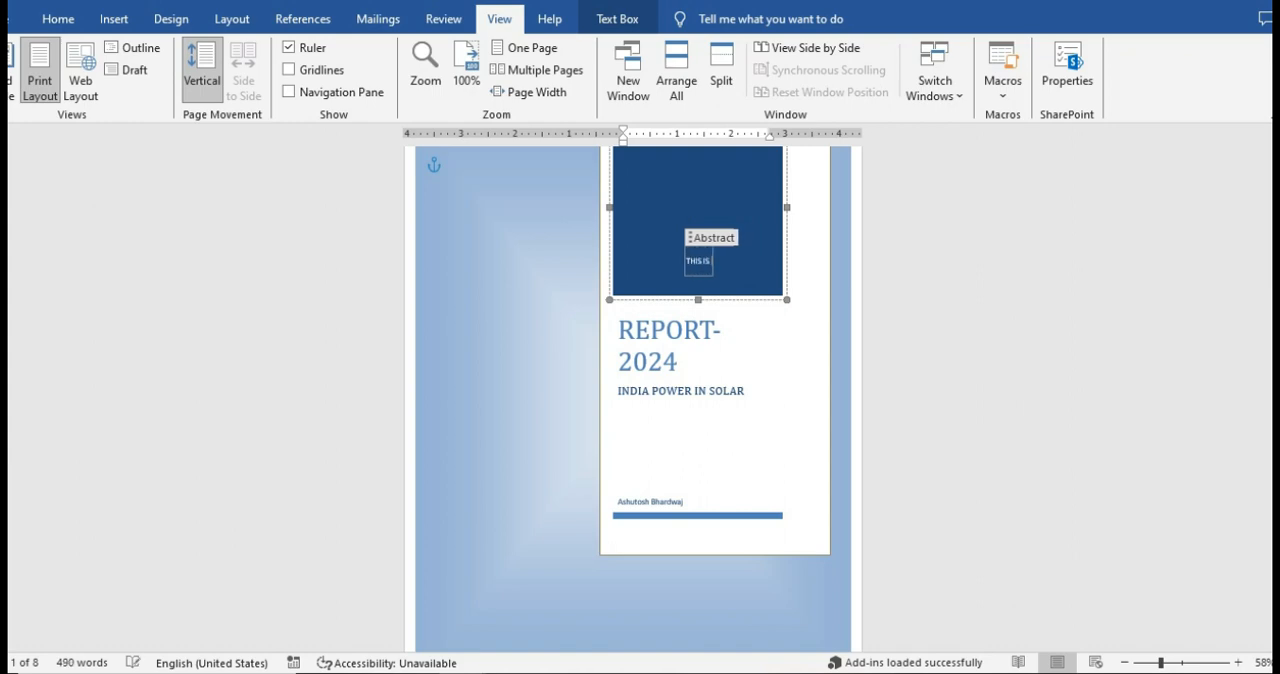
type(" TEST")
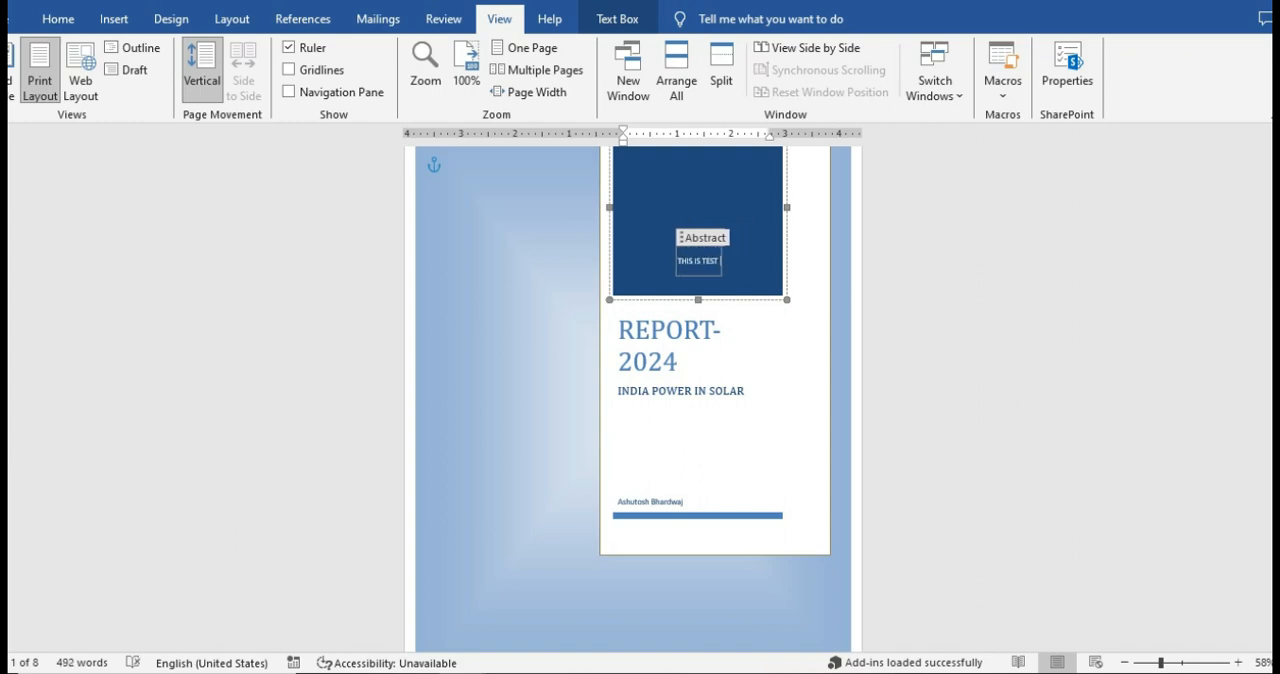
type("ING")
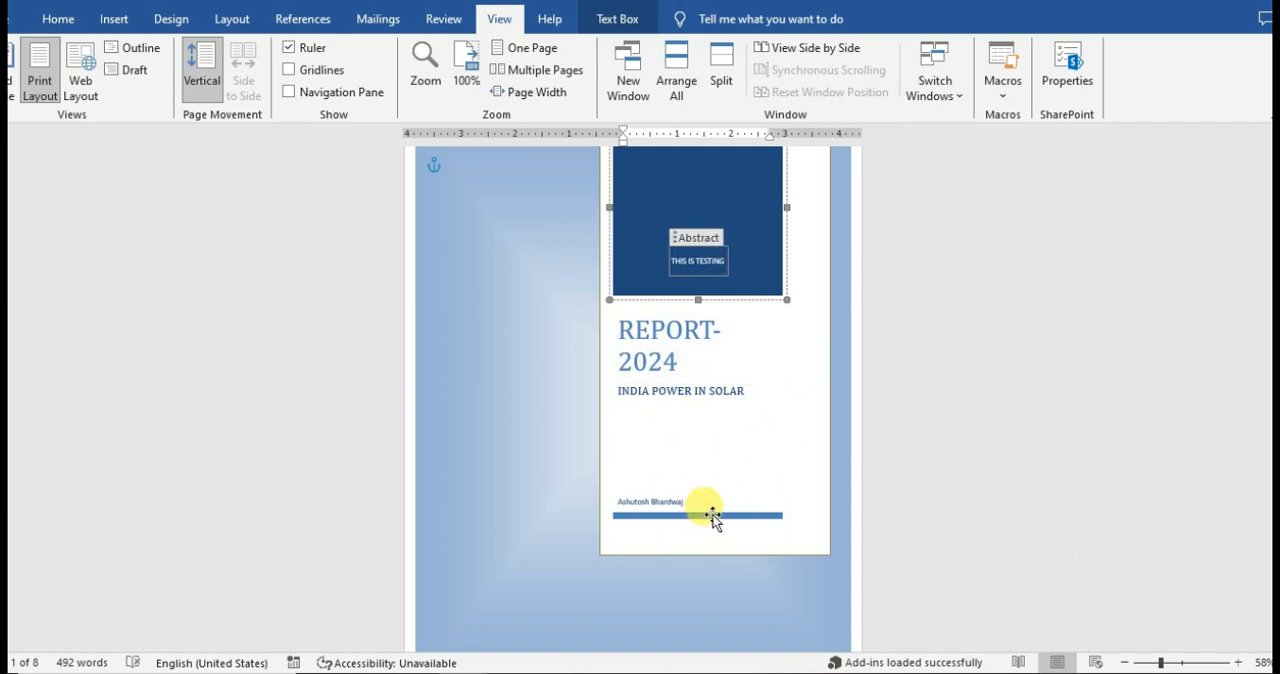
Remove the author's name from the Author field at the bottom of the cover page's white panel.
left_click(652, 499)
left_click(654, 501)
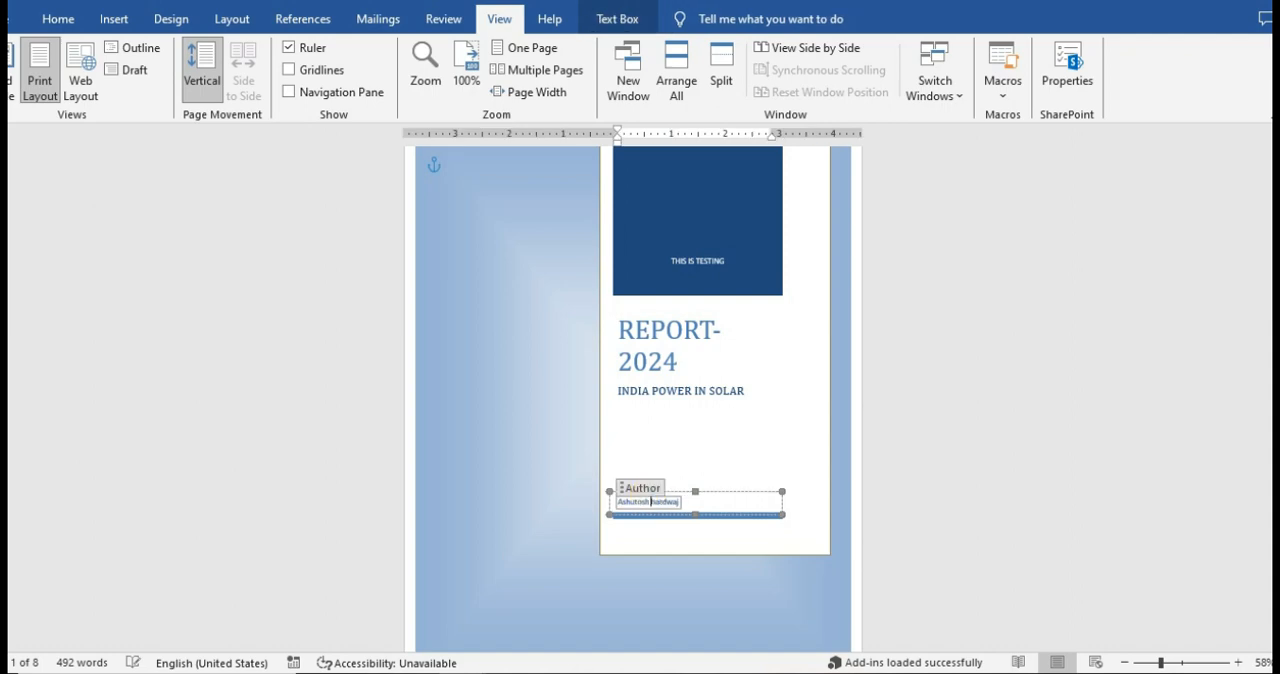
double_click(675, 501)
left_click_drag(678, 503, 595, 500)
key("BackSpace")
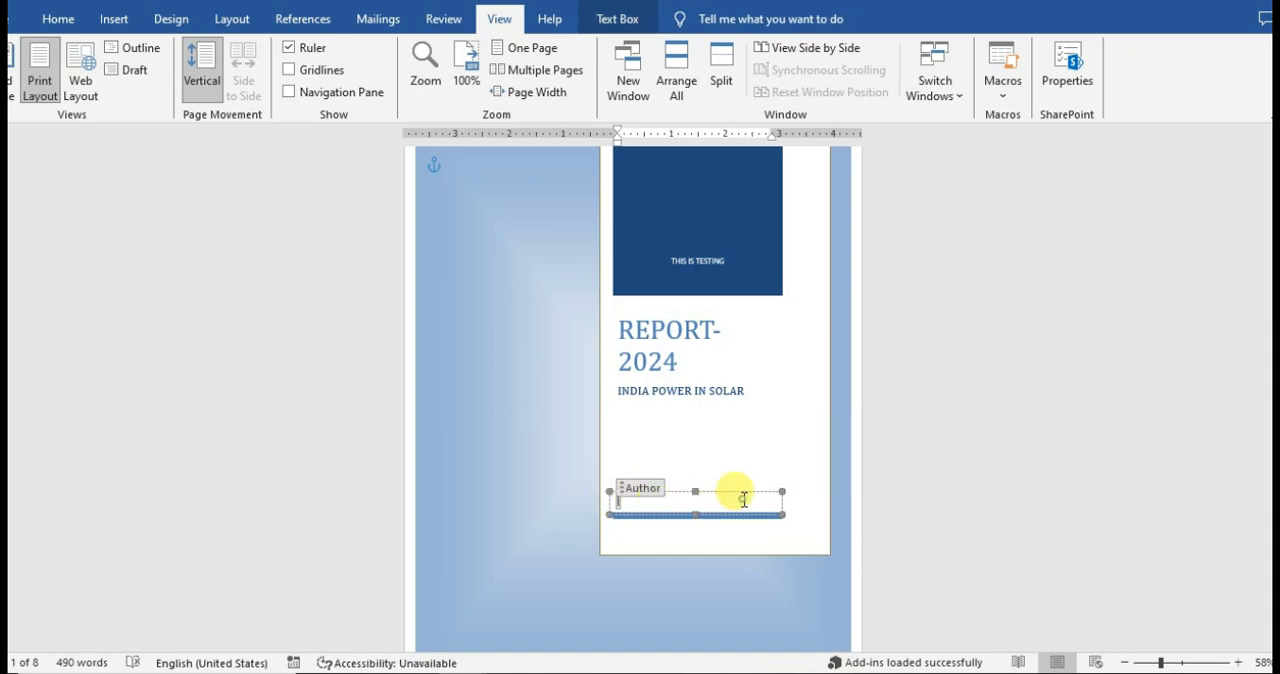
left_click(744, 499)
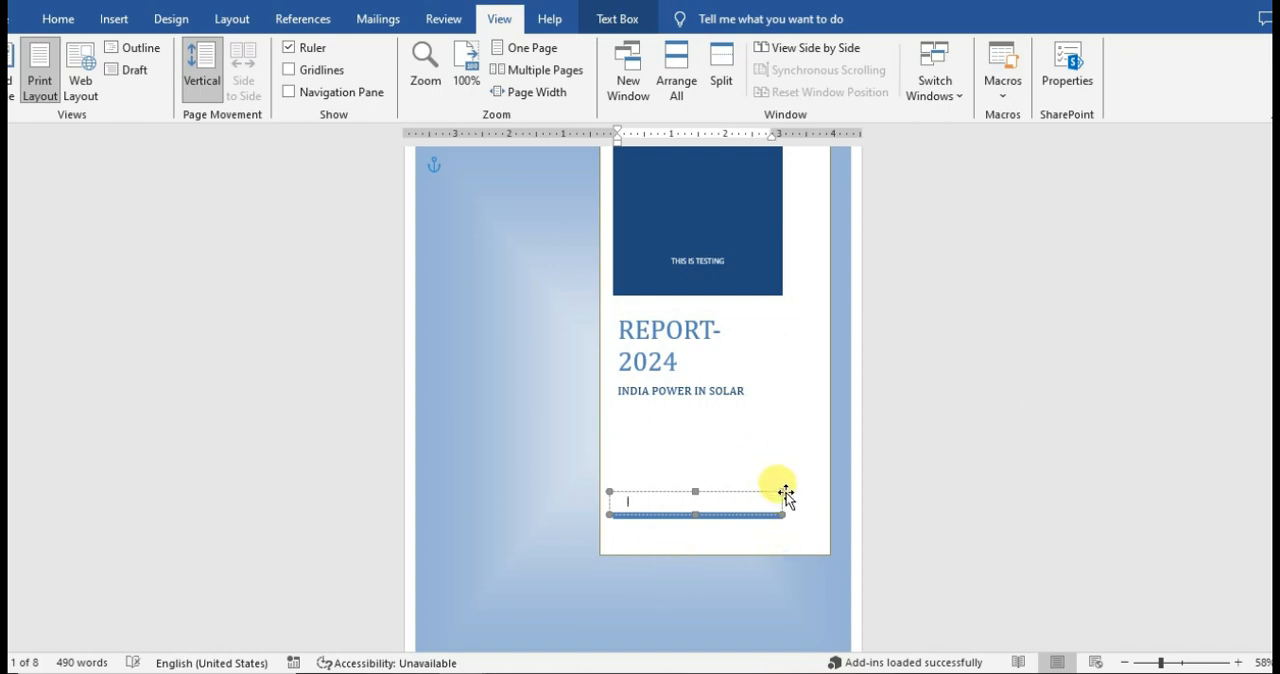
Draw a rounded rectangle about 2.34 inches wide and 5.55 inches high beside the cover page's white panel and apply the green shape style.
left_click(113, 22)
left_click(222, 95)
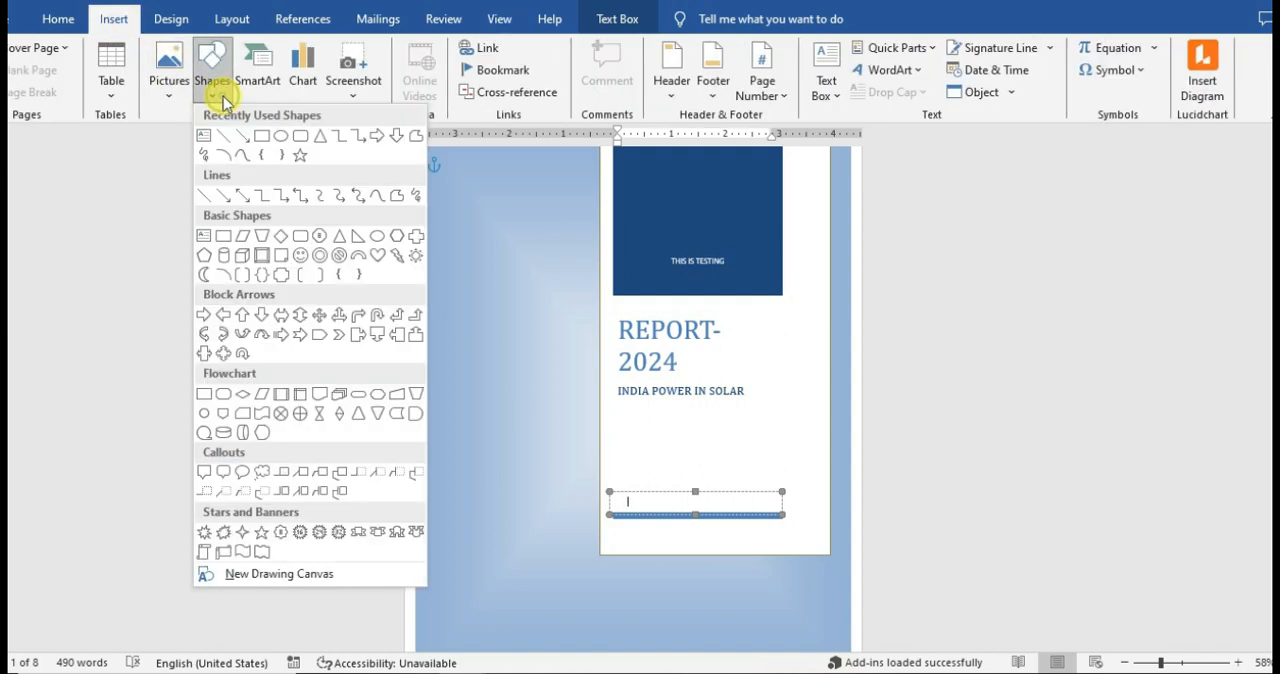
left_click(300, 136)
left_click_drag(432, 234, 560, 534)
left_click_drag(518, 454, 496, 522)
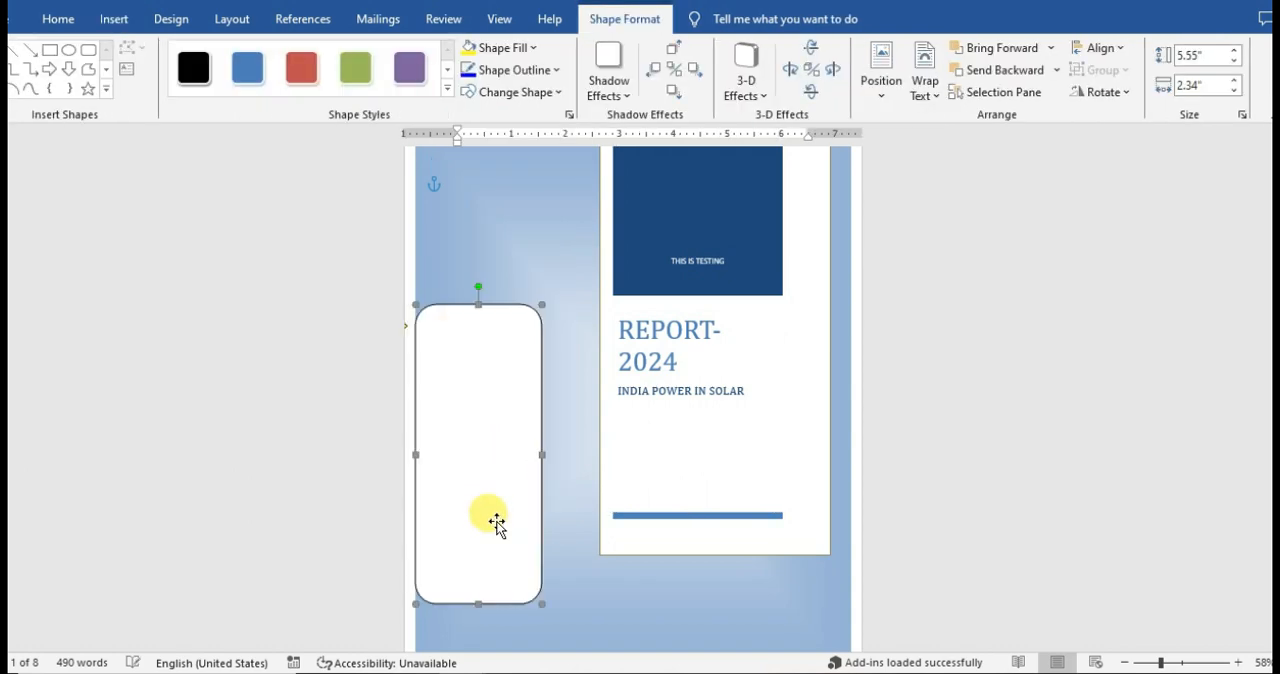
left_click(355, 66)
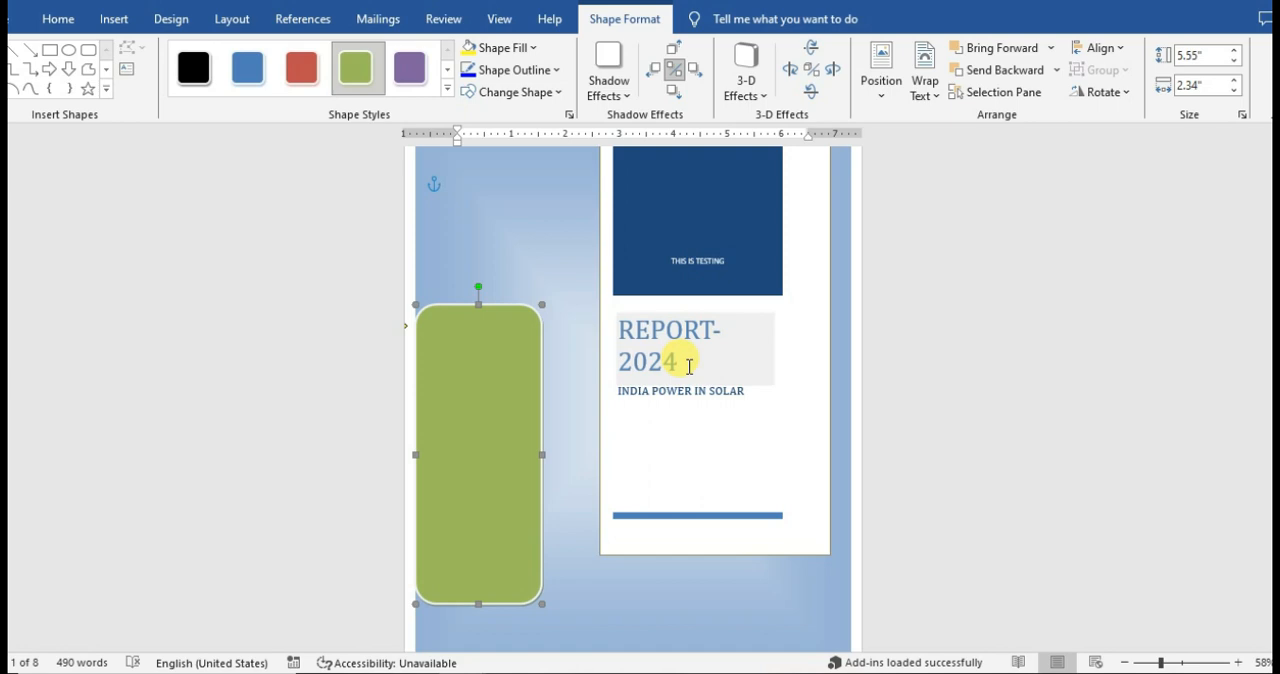
Bring the whole cover page into view and display the commands for inserting pages and objects.
scroll(689, 367, "down", 2, "ctrl")
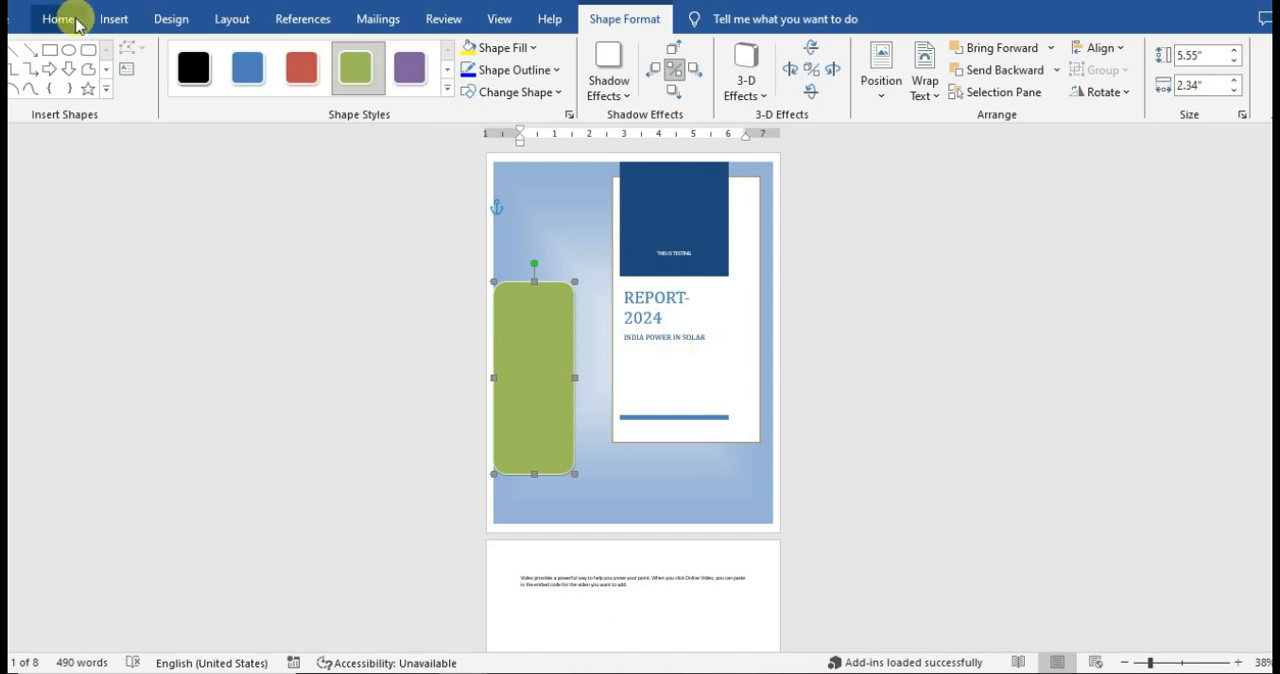
left_click(108, 19)
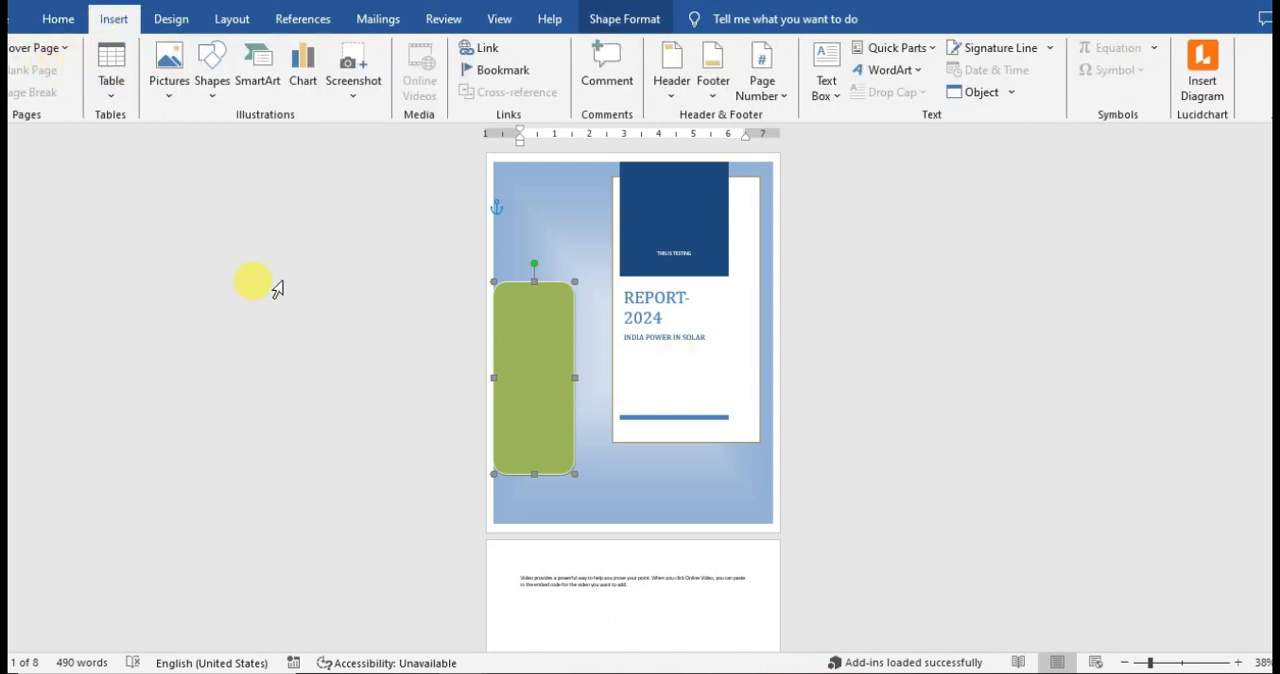